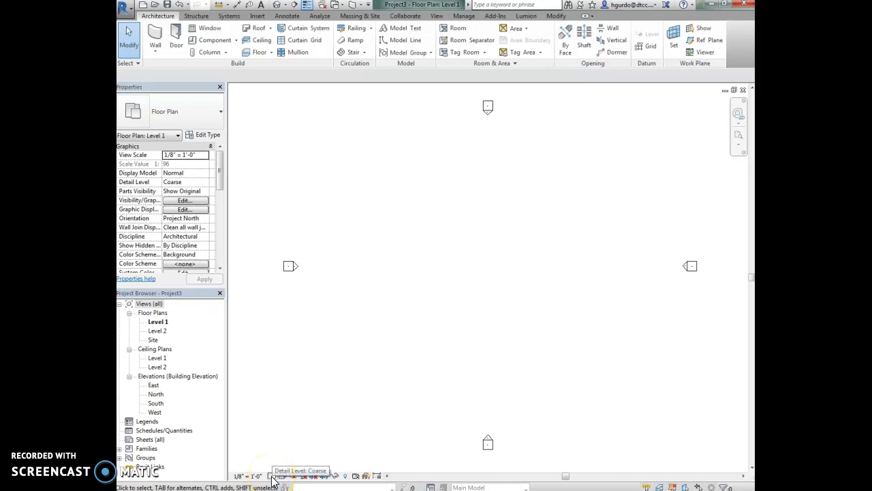
# Step: Switch the empty Level 1 plan's detail level from Coarse to Fine
pyautogui.click(272, 476)
pyautogui.click(283, 466)
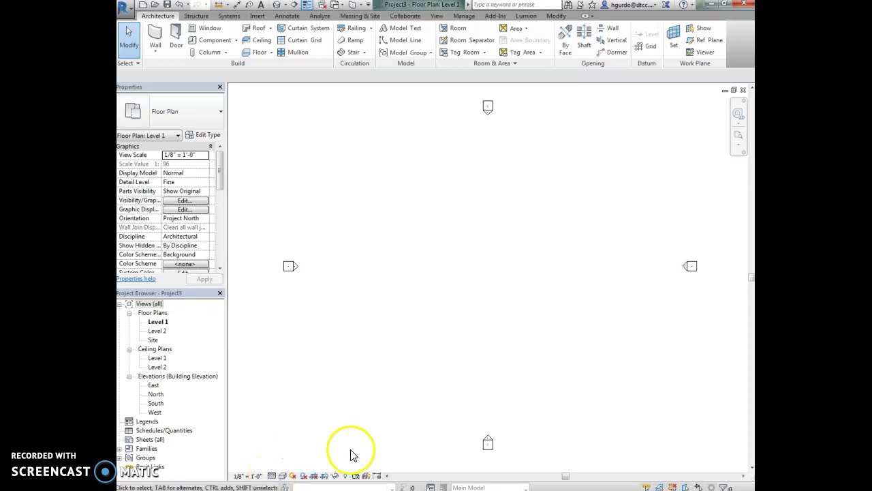
pyautogui.click(272, 475)
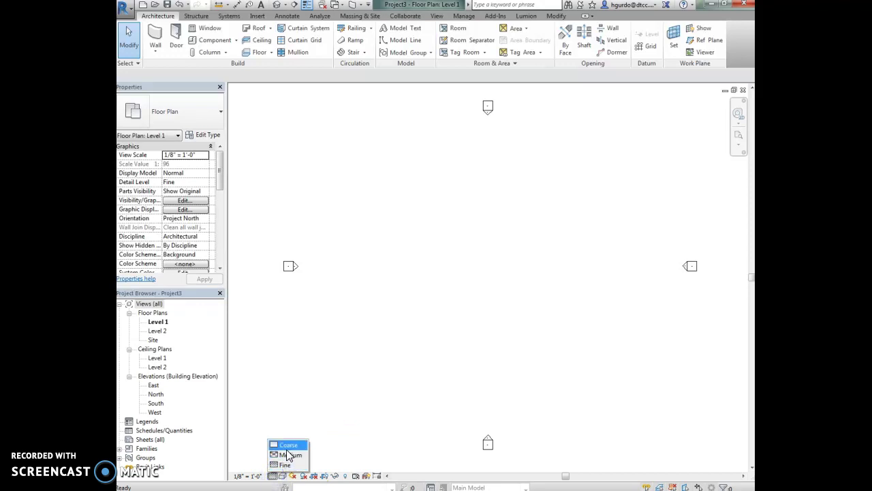
# Step: Return the plan to Coarse detail and start the Wall tool with type Exterior - Brick on CMU
pyautogui.click(287, 447)
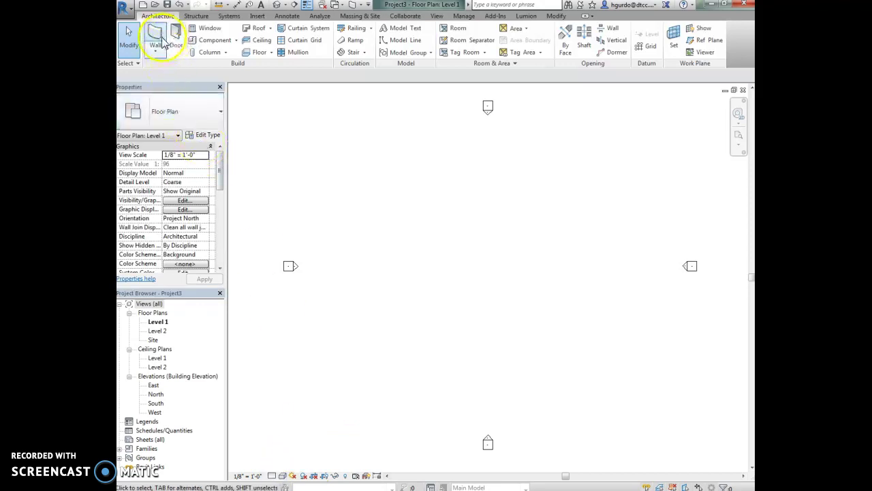
pyautogui.click(156, 37)
pyautogui.click(156, 37)
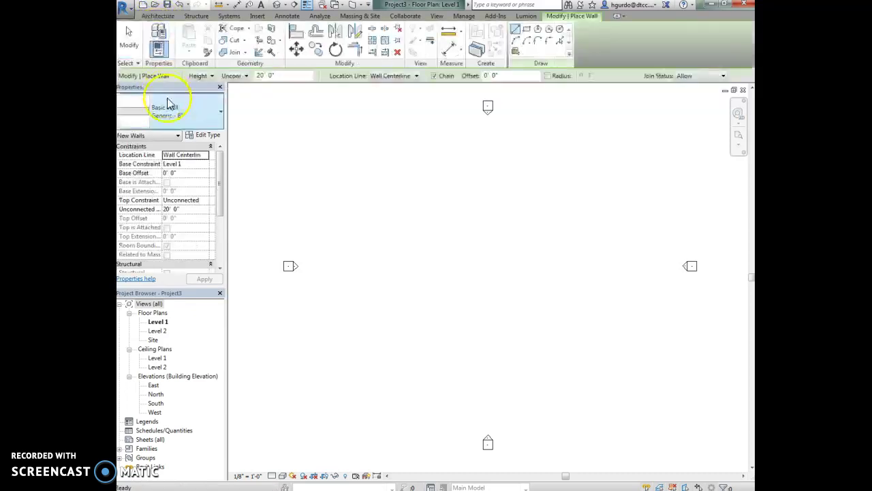
pyautogui.click(200, 120)
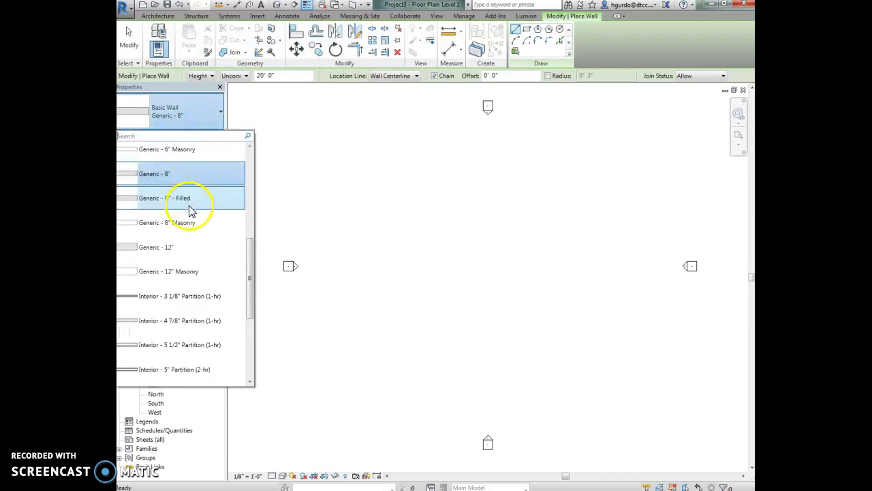
pyautogui.scroll(4, 191, 204)
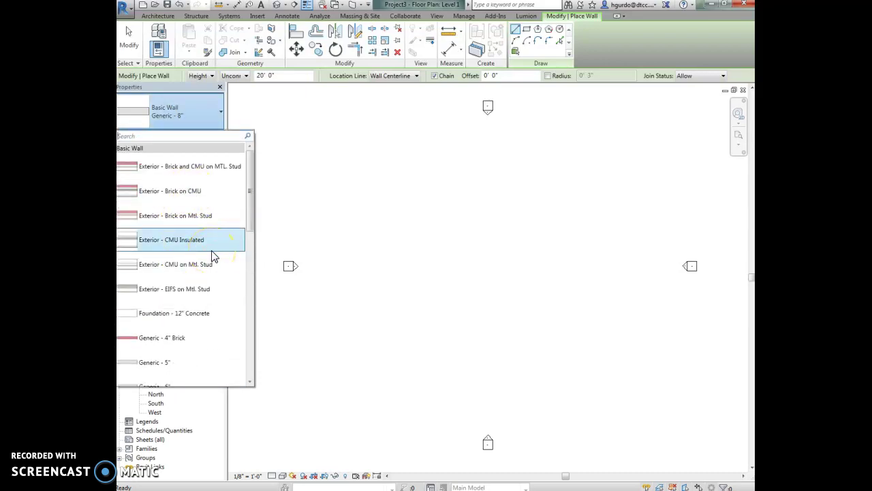
pyautogui.click(194, 198)
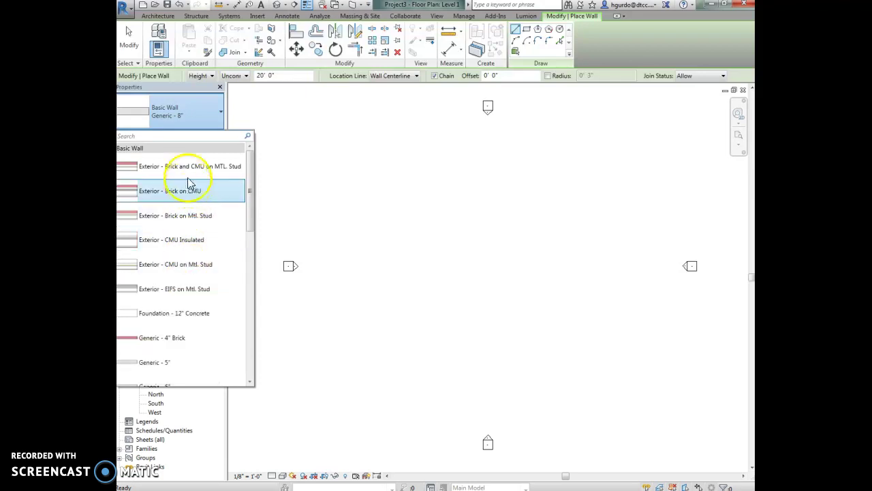
pyautogui.click(181, 193)
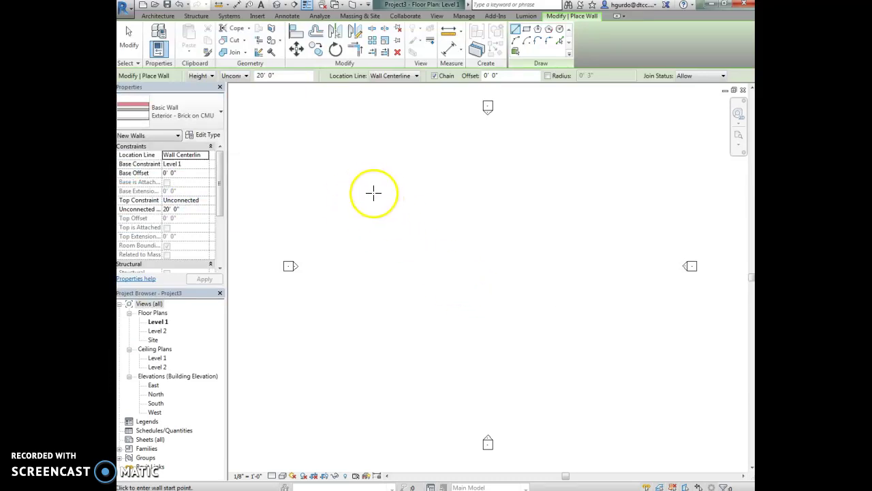
# Step: Draw four chained walls forming a closed rectangle on the plan
pyautogui.click(540, 350)
pyautogui.click(371, 350)
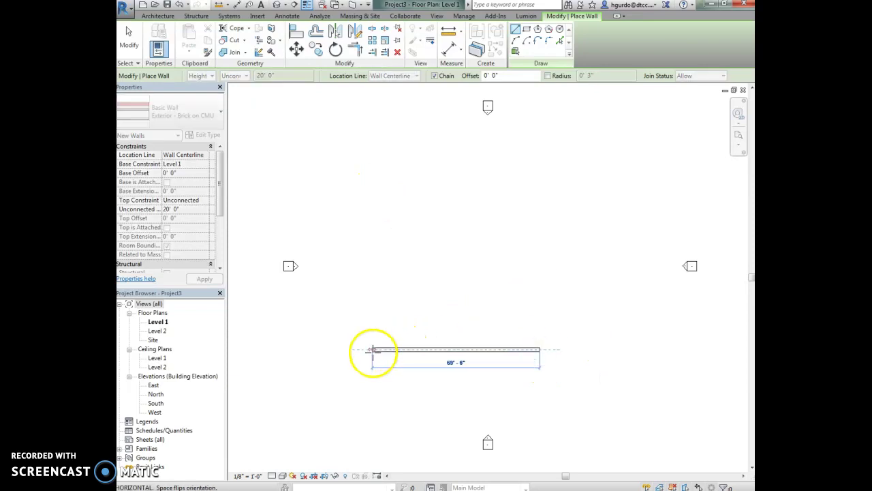
pyautogui.click(374, 199)
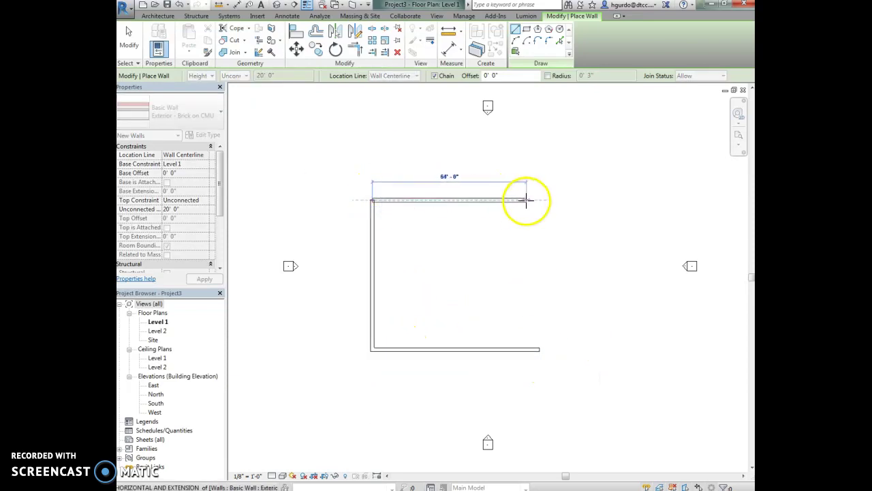
pyautogui.click(542, 200)
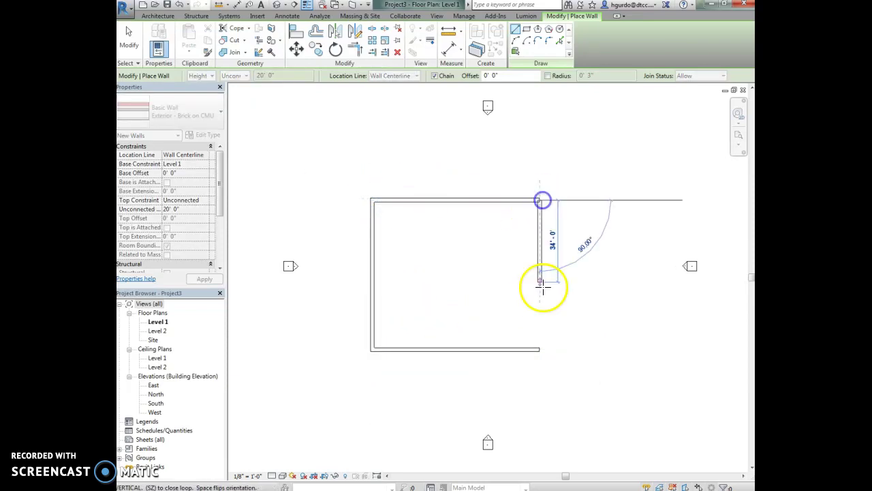
pyautogui.click(540, 350)
pyautogui.click(131, 41)
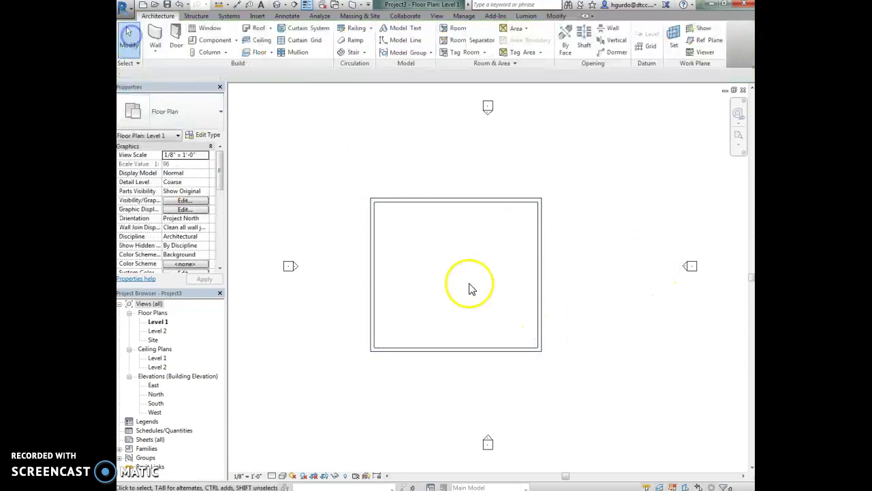
pyautogui.moveTo(600, 312); pyautogui.dragTo(502, 312, button='middle')
pyautogui.scroll(1, 293, 235)
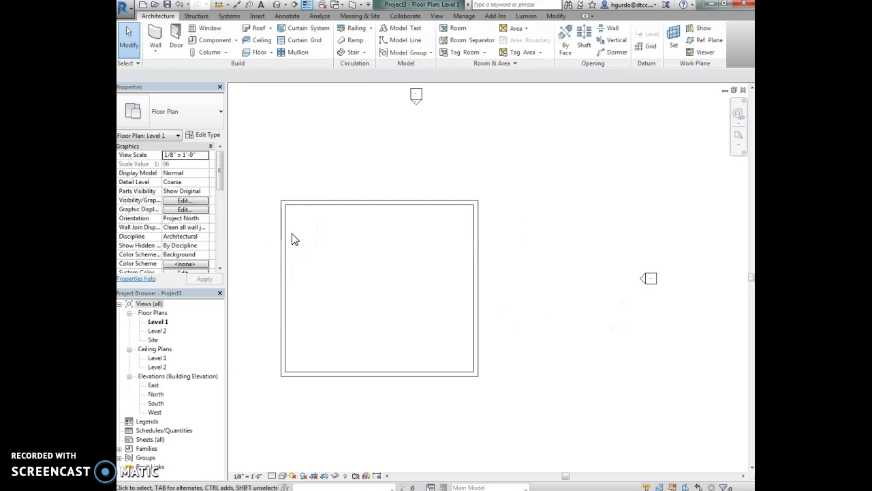
pyautogui.click(278, 7)
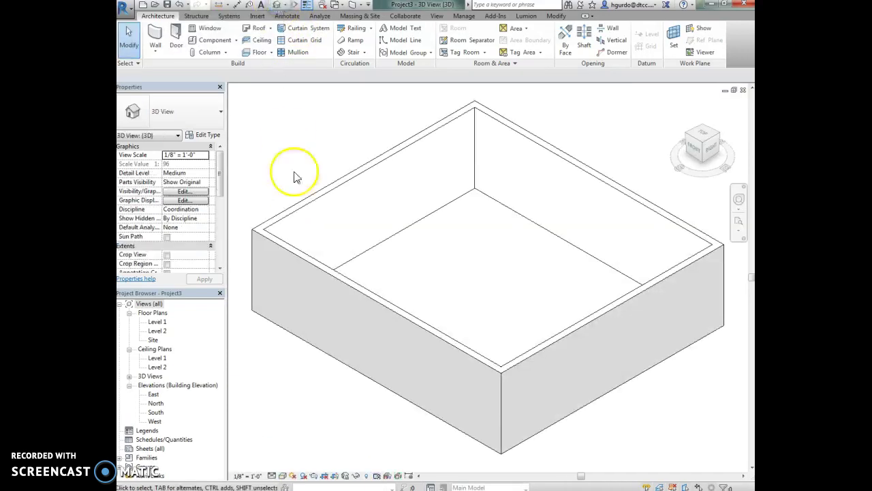
pyautogui.scroll(-2, 411, 206)
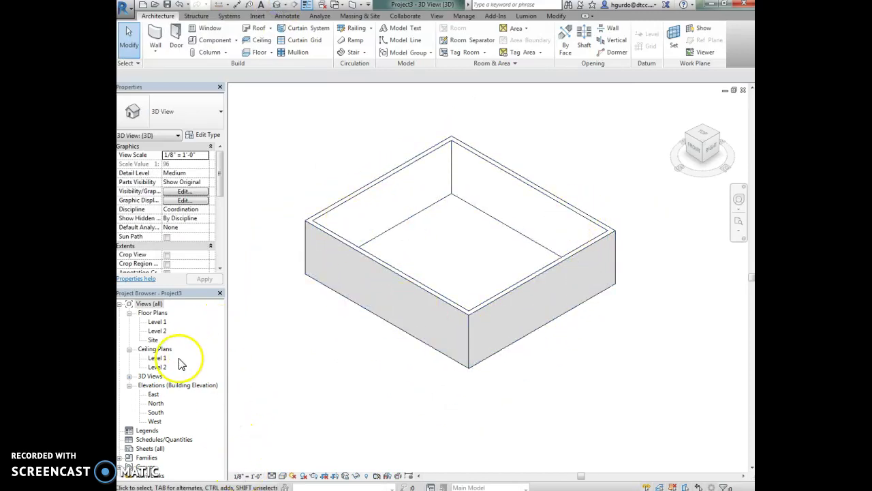
# Step: Return to the Level 1 floor plan and set its detail level to Fine
pyautogui.doubleClick(157, 322)
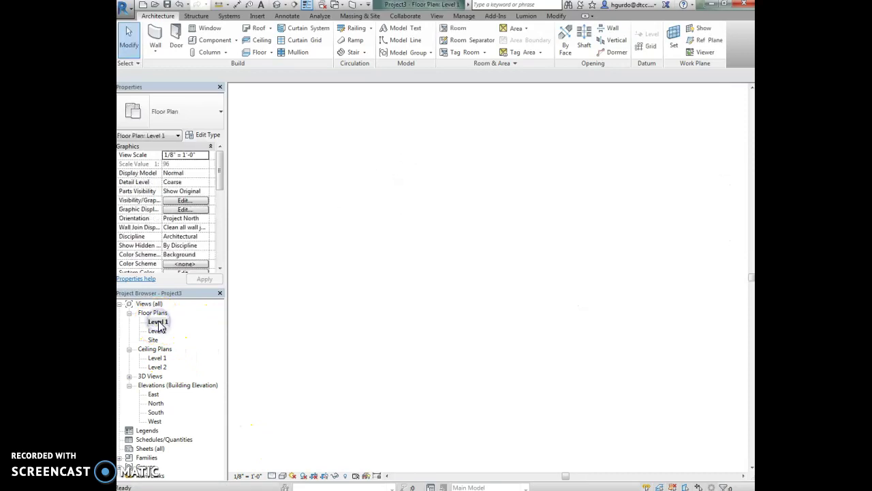
pyautogui.click(271, 476)
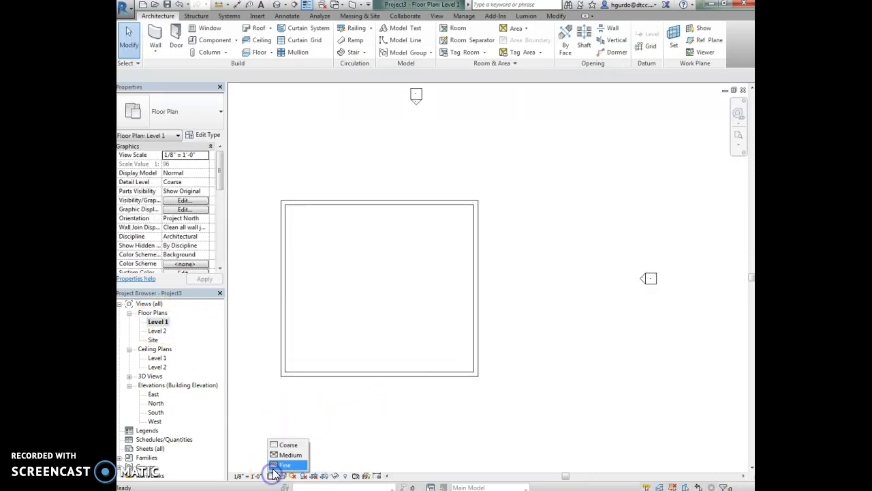
pyautogui.click(285, 465)
# Step: Zoom into the bottom-left wall corner to inspect the brick and CMU hatch layers
pyautogui.scroll(5, 267, 378)
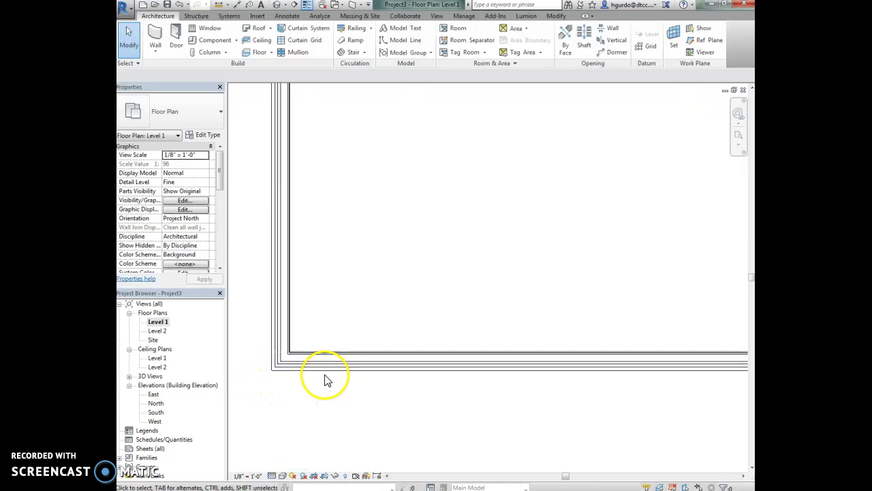
pyautogui.click(275, 398)
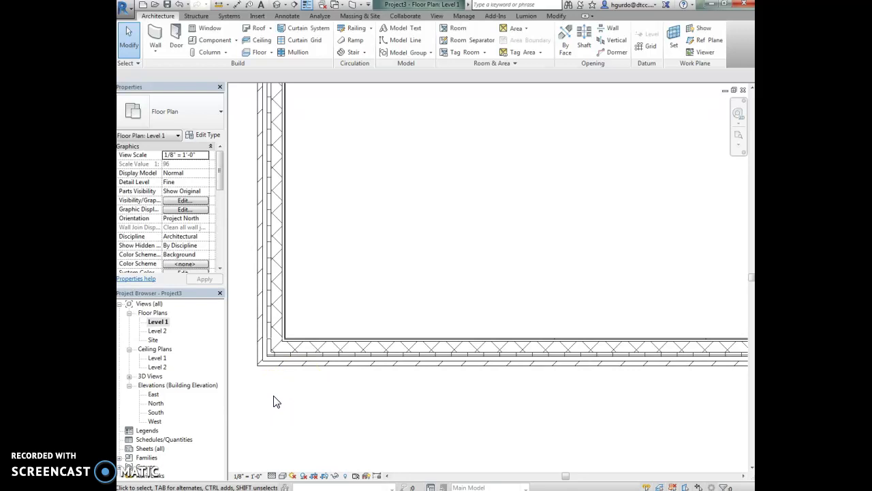
pyautogui.moveTo(276, 401); pyautogui.dragTo(266, 324, button='middle')
pyautogui.scroll(2, 250, 379)
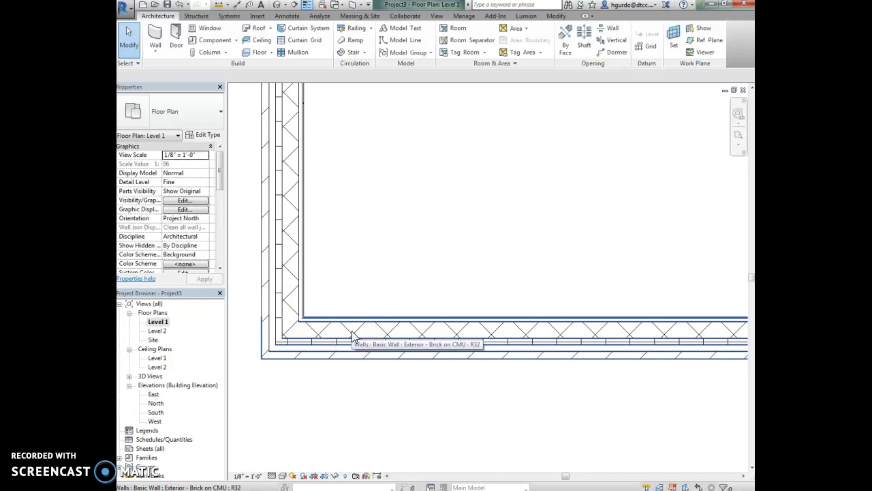
pyautogui.scroll(-2, 311, 432)
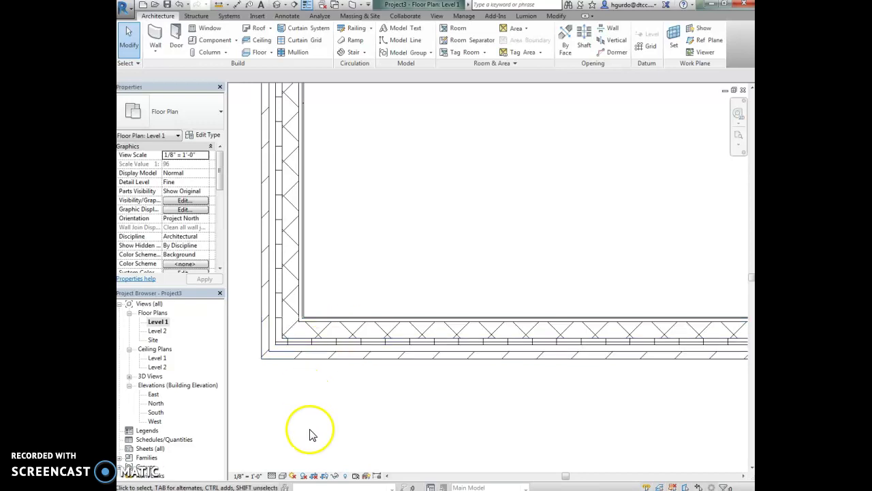
# Step: Select and then deselect the left wall and the bottom wall in turn
pyautogui.click(289, 259)
pyautogui.scroll(-3, 270, 407)
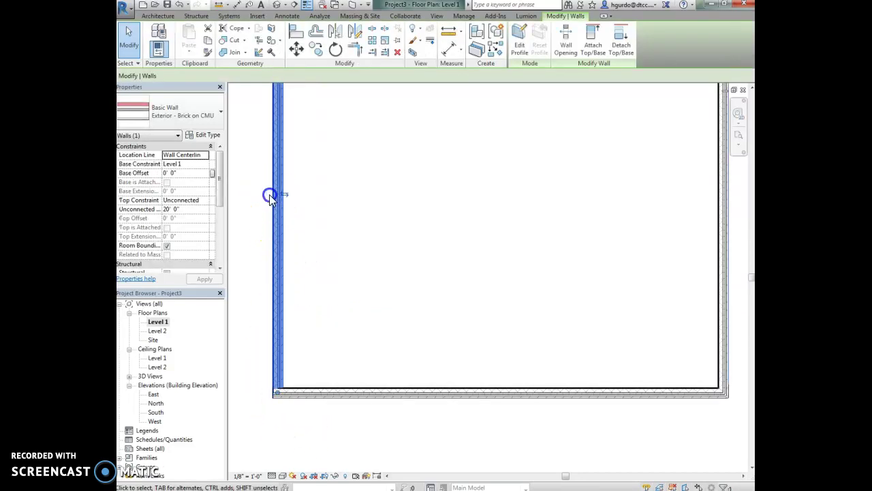
pyautogui.click(342, 265)
pyautogui.click(425, 393)
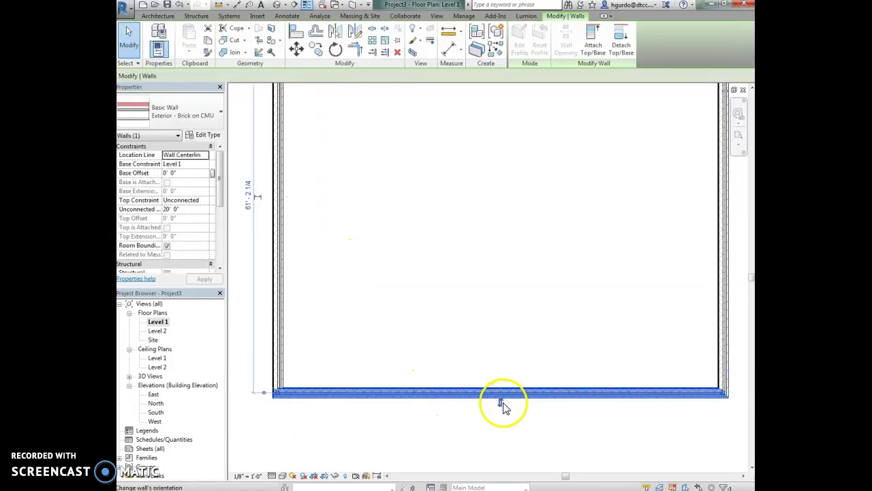
pyautogui.click(453, 443)
# Step: Open the default 3D view and orbit the four-wall box to another angle
pyautogui.click(276, 4)
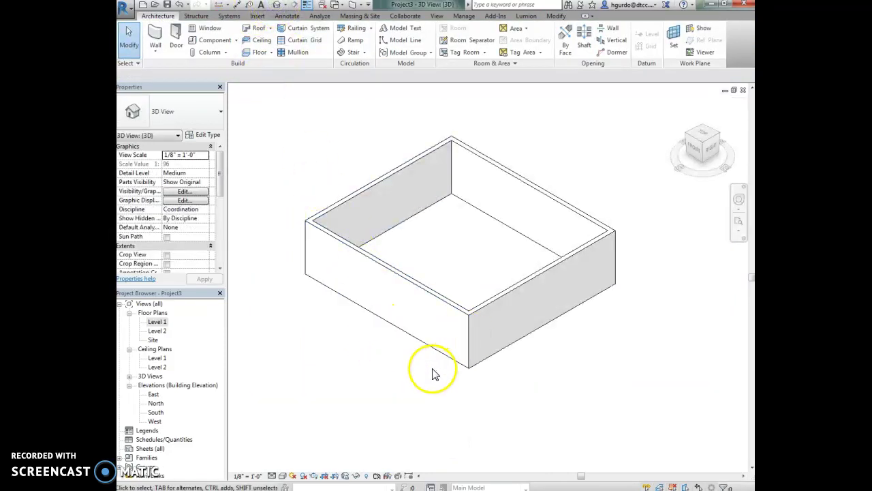
pyautogui.moveTo(709, 151); pyautogui.dragTo(573, 156)
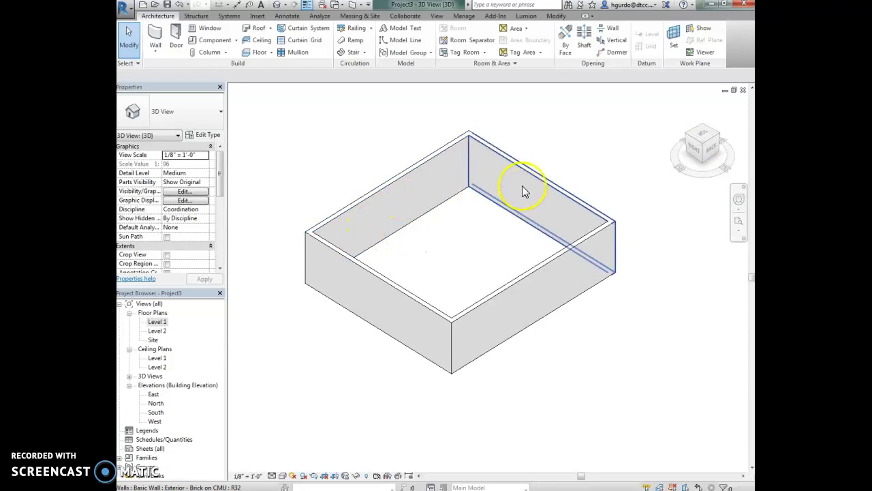
pyautogui.moveTo(691, 146); pyautogui.dragTo(313, 142)
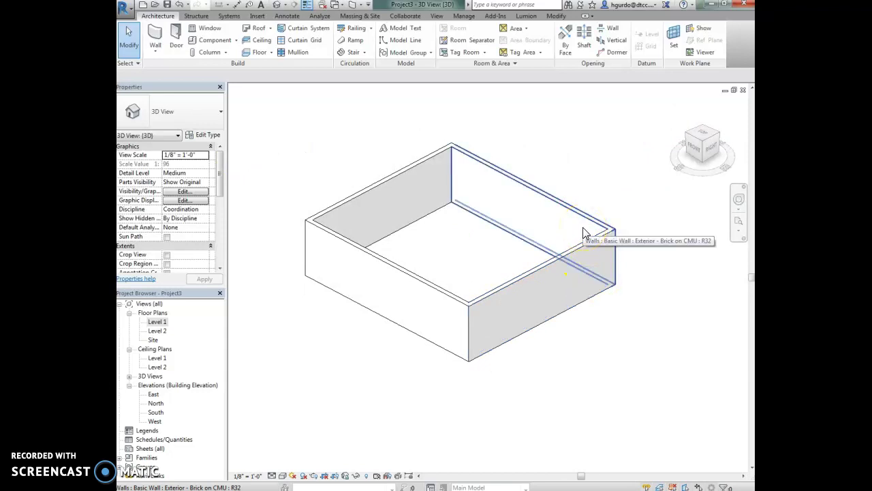
pyautogui.doubleClick(144, 323)
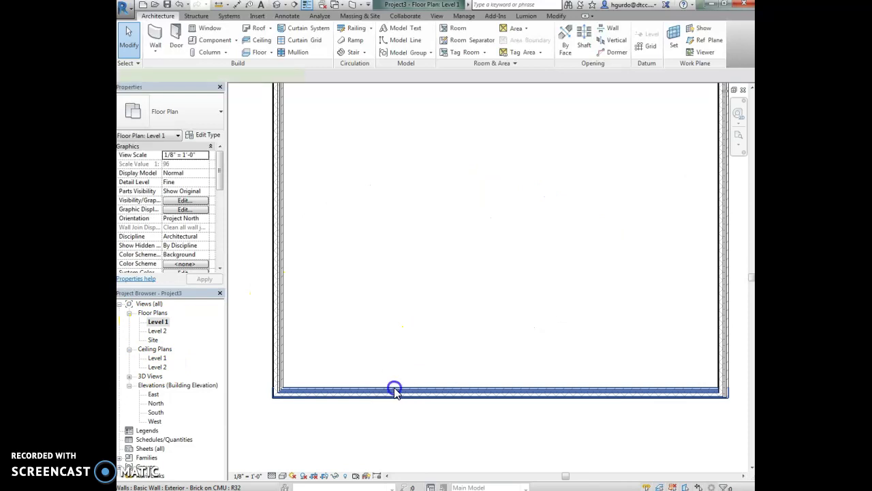
pyautogui.click(394, 390)
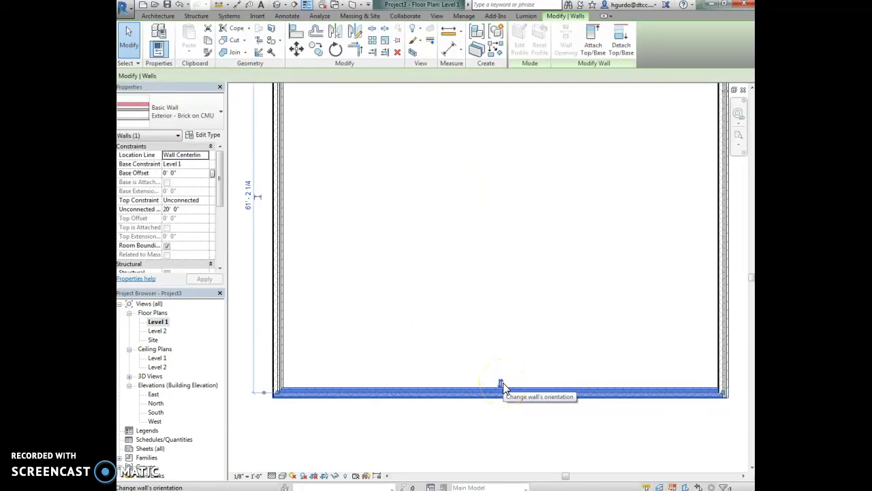
pyautogui.click(501, 385)
pyautogui.click(279, 243)
pyautogui.click(376, 307)
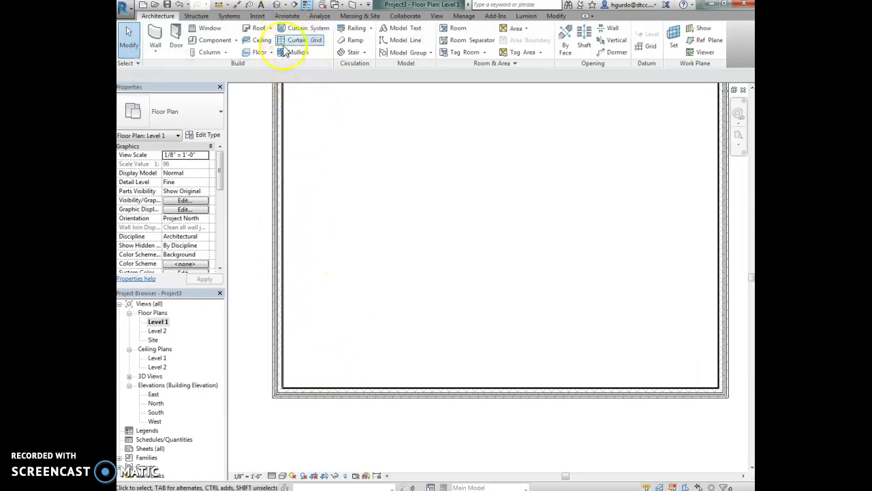
pyautogui.click(277, 5)
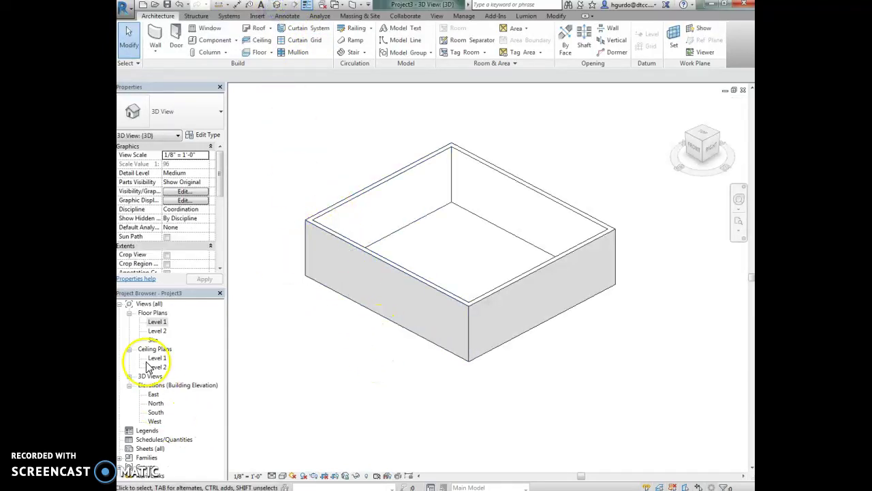
pyautogui.doubleClick(158, 322)
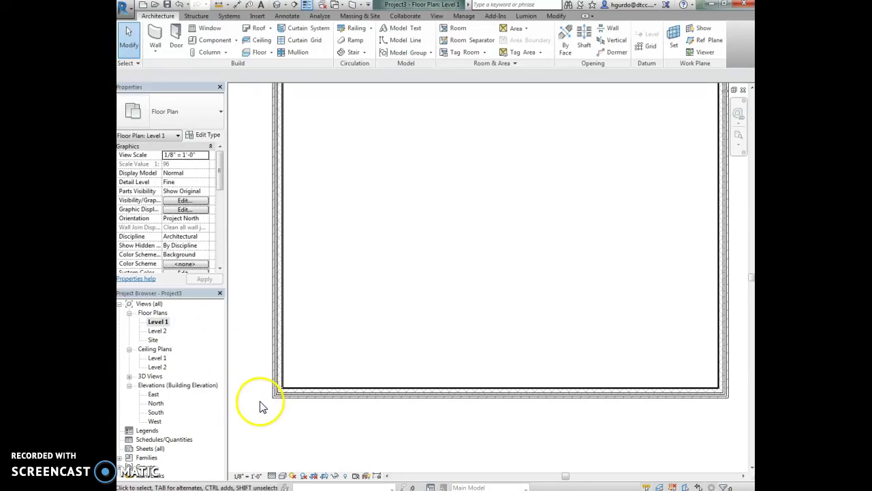
pyautogui.scroll(-2, 252, 404)
pyautogui.click(335, 171)
pyautogui.click(329, 266)
pyautogui.click(156, 40)
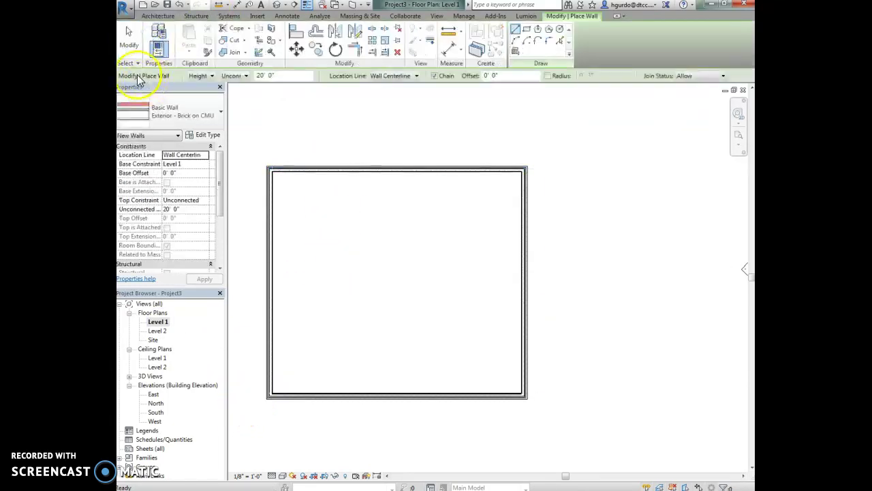
pyautogui.click(271, 77)
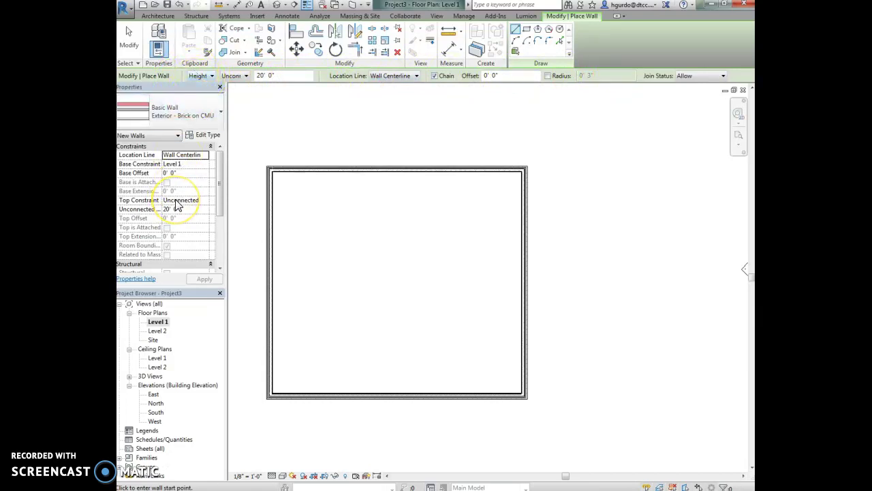
pyautogui.click(211, 76)
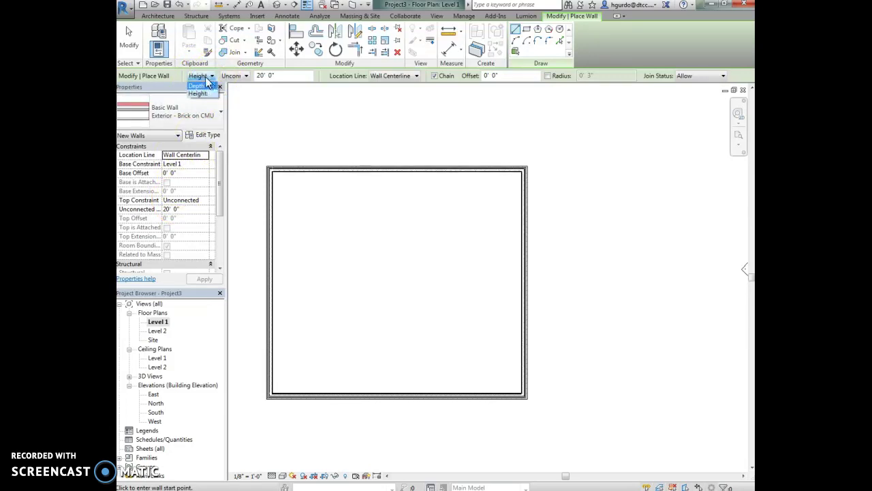
pyautogui.click(197, 92)
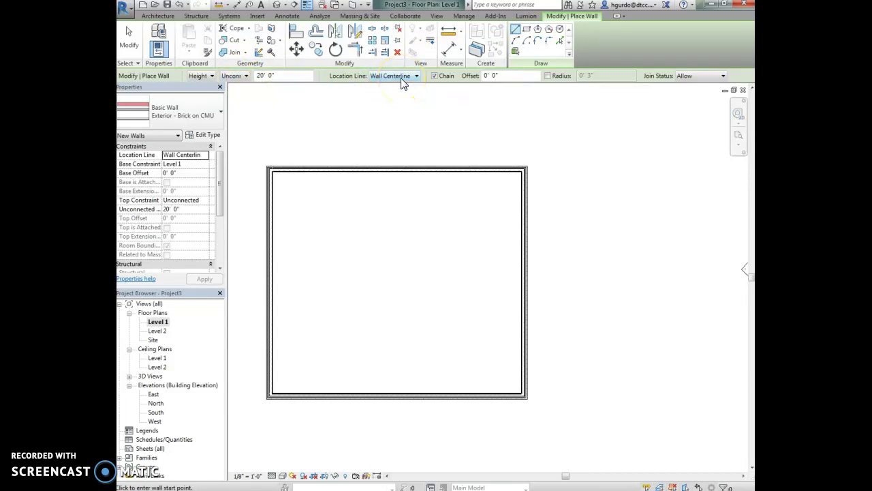
pyautogui.click(287, 15)
pyautogui.click(269, 191)
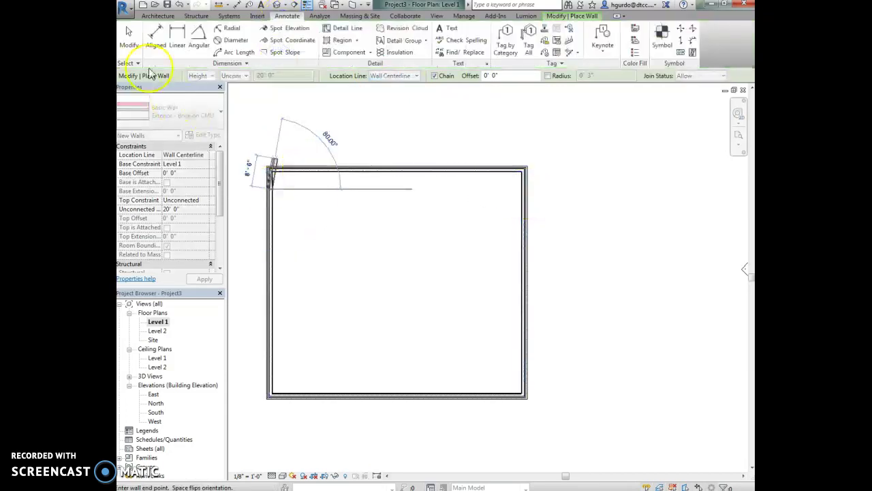
pyautogui.press('Escape')
pyautogui.press('Escape')
pyautogui.click(158, 15)
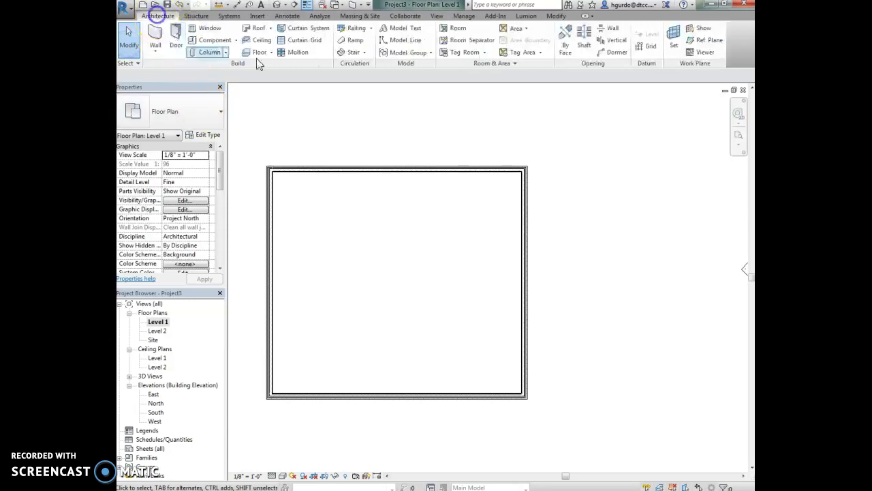
pyautogui.click(151, 43)
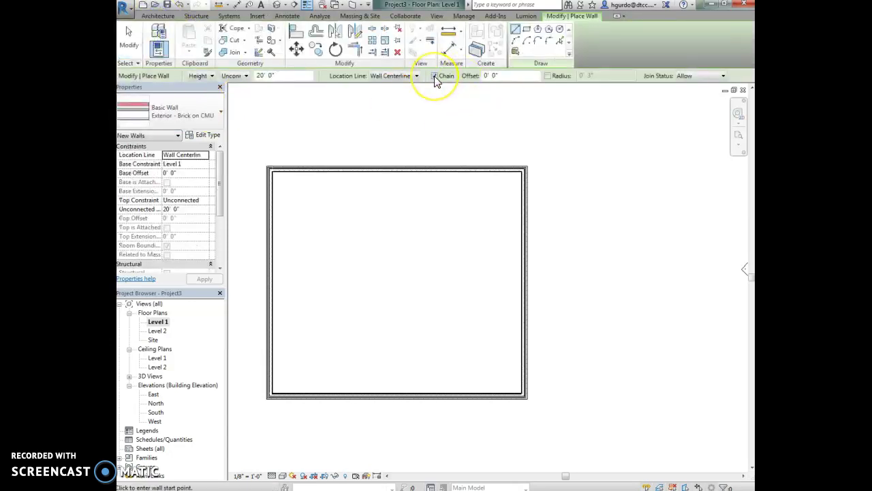
pyautogui.scroll(-3, 425, 105)
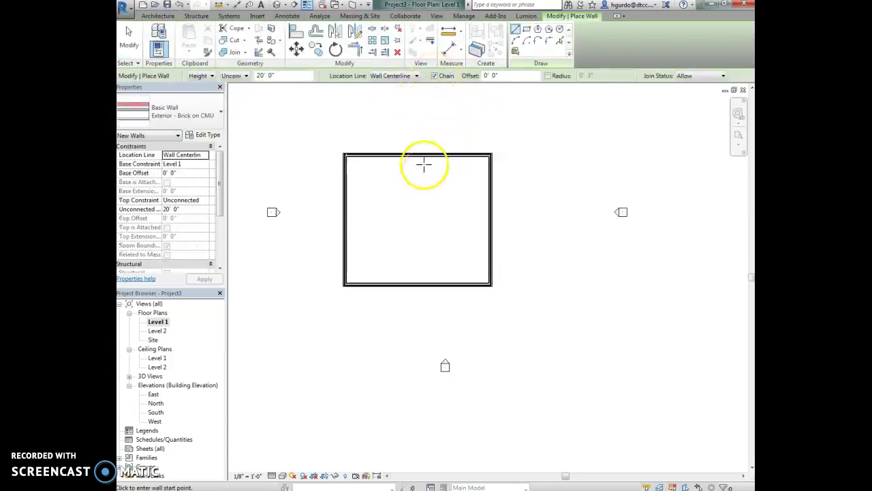
pyautogui.moveTo(418, 140); pyautogui.dragTo(395, 204, button='middle')
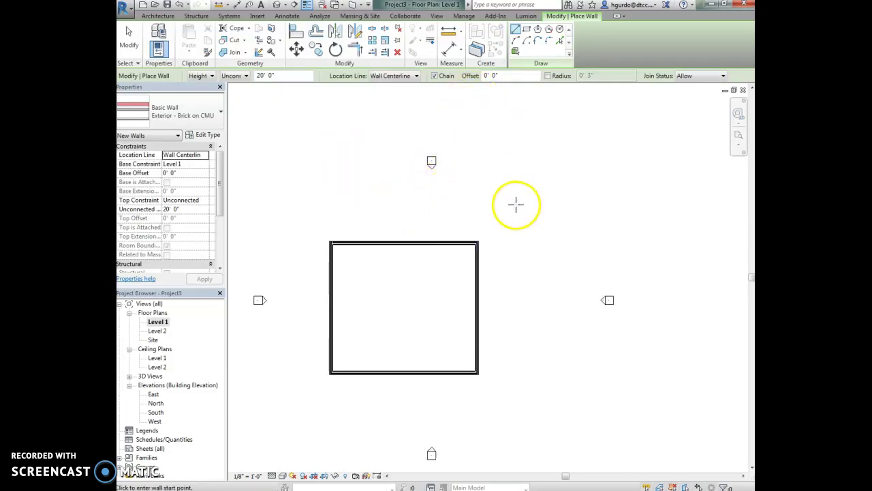
pyautogui.click(492, 191)
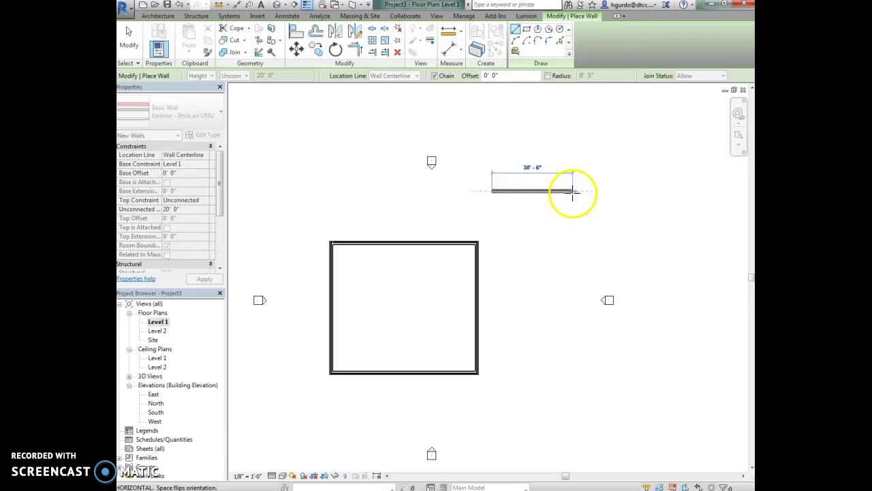
pyautogui.click(572, 191)
pyautogui.click(573, 248)
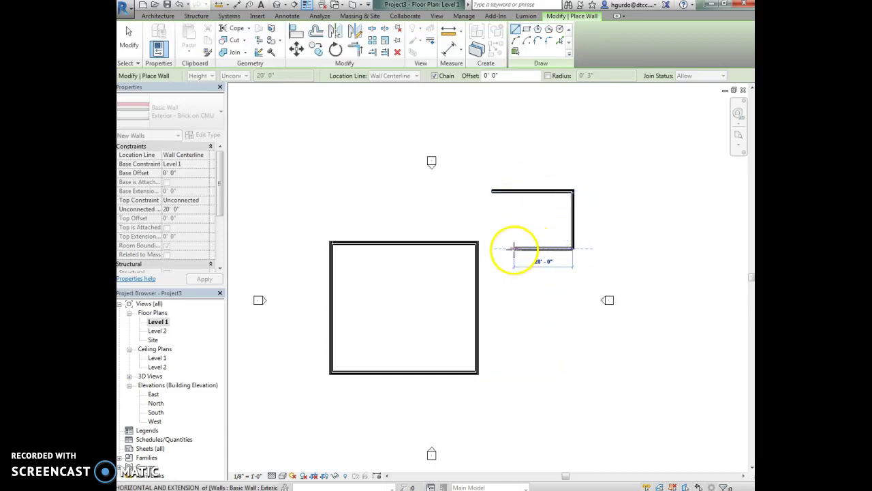
pyautogui.click(491, 248)
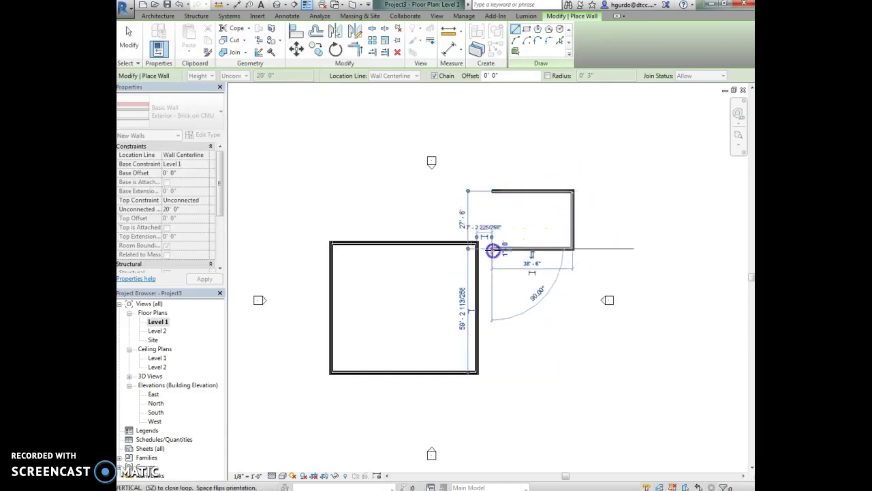
pyautogui.click(492, 192)
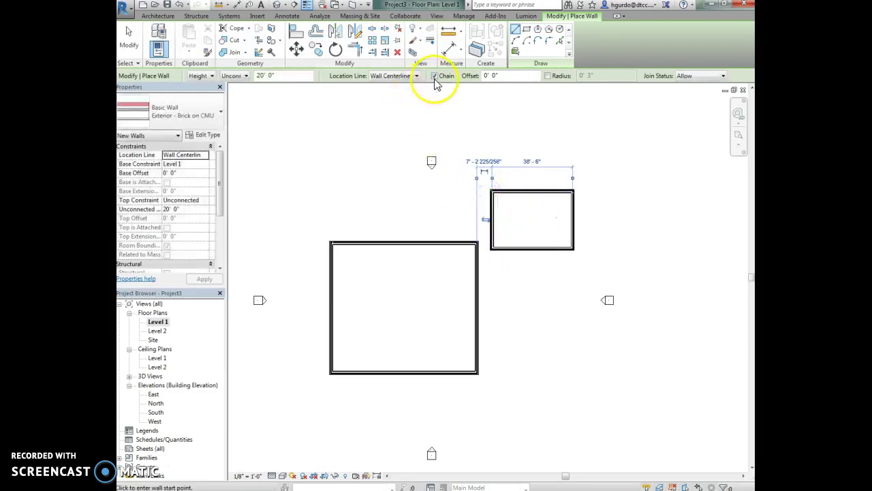
pyautogui.click(338, 189)
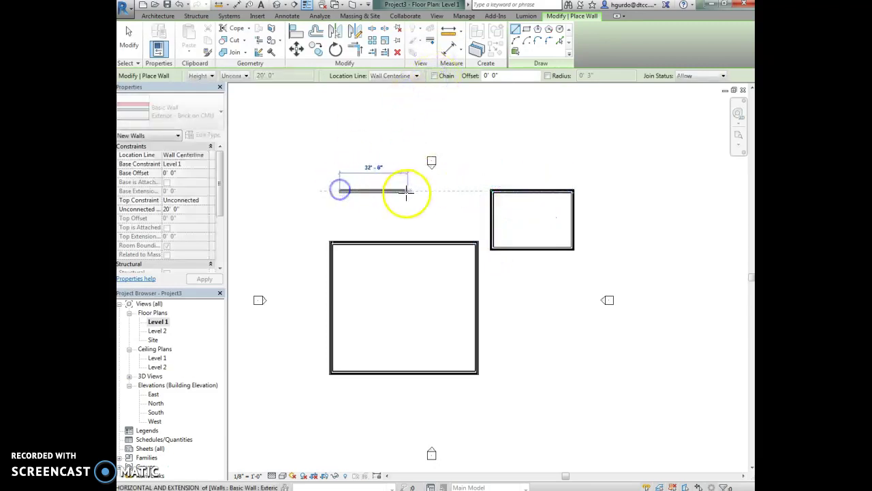
pyautogui.click(420, 193)
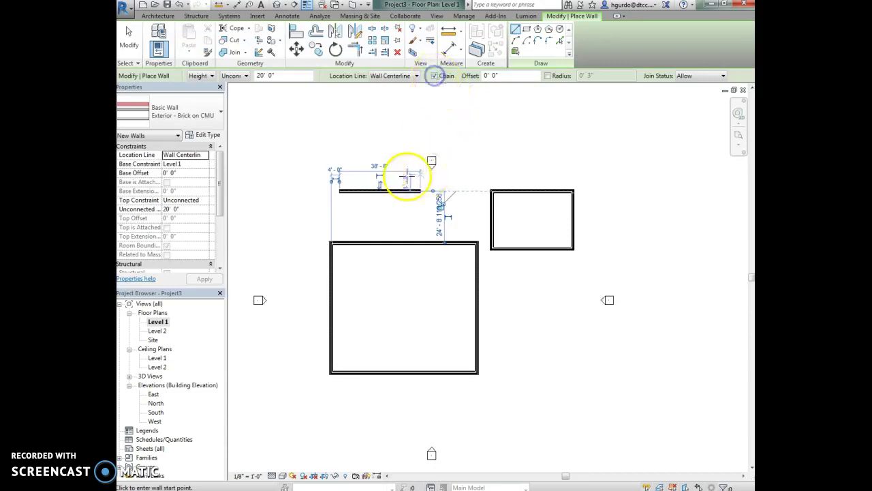
pyautogui.click(129, 38)
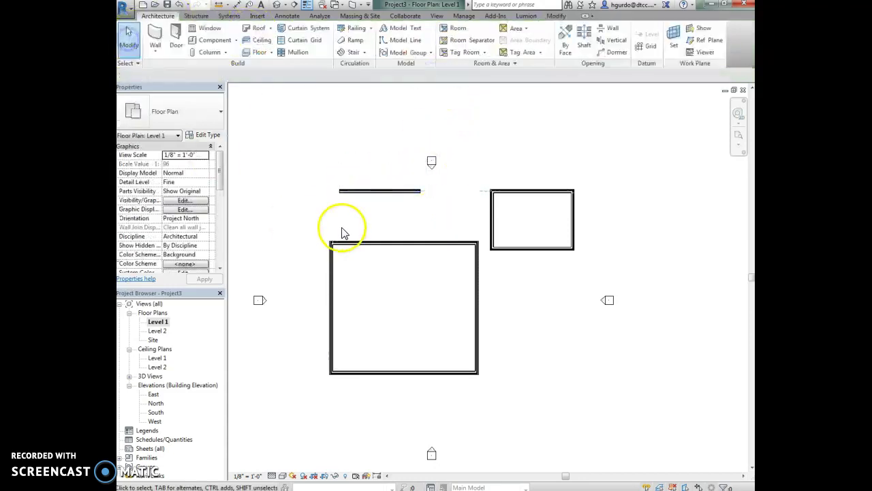
pyautogui.click(370, 190)
pyautogui.press('Delete')
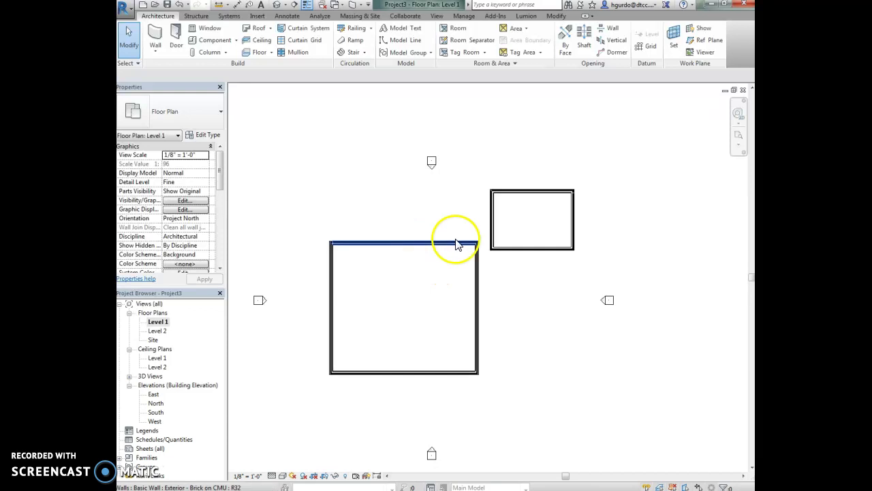
pyautogui.moveTo(593, 258); pyautogui.dragTo(485, 191)
pyautogui.press('Delete')
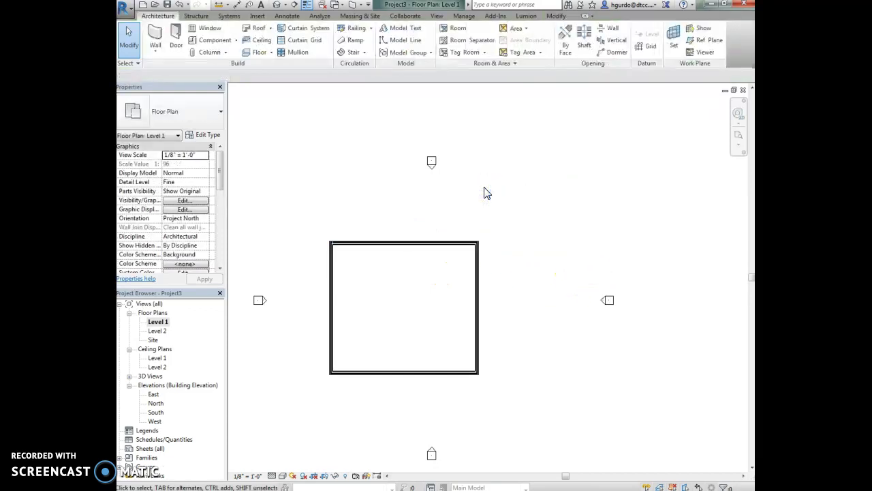
# Step: Open the East elevation and frame the brick wall in view
pyautogui.doubleClick(153, 395)
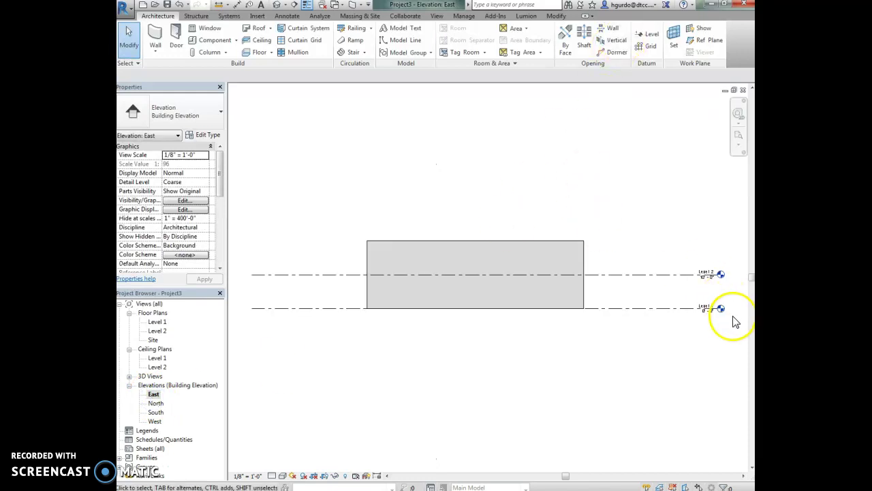
pyautogui.moveTo(734, 323); pyautogui.dragTo(651, 312, button='middle')
pyautogui.scroll(1, 651, 314)
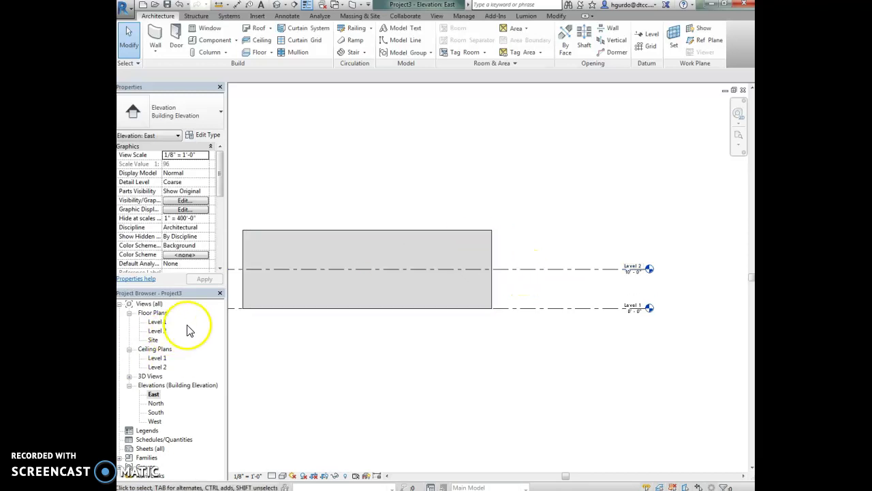
pyautogui.scroll(-2, 584, 230)
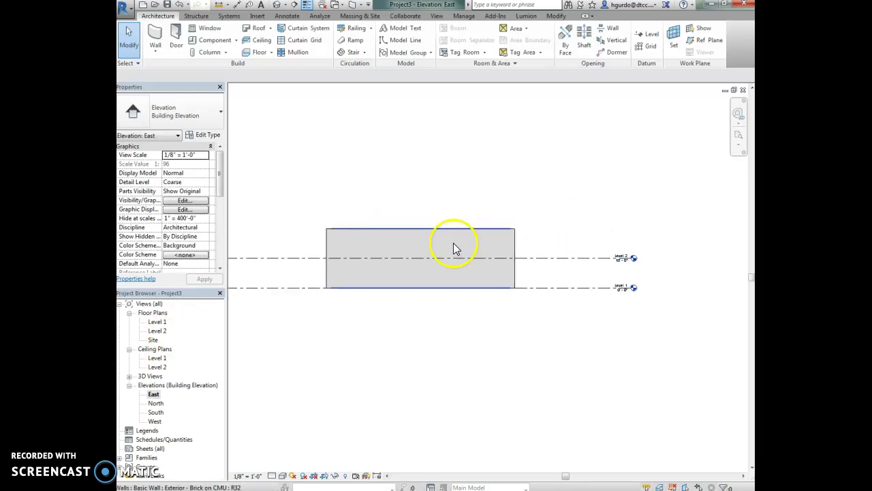
# Step: Select all wall instances in the entire project and set their Top Constraint to Up to level: Level 2
pyautogui.click(403, 242)
pyautogui.rightClick(402, 243)
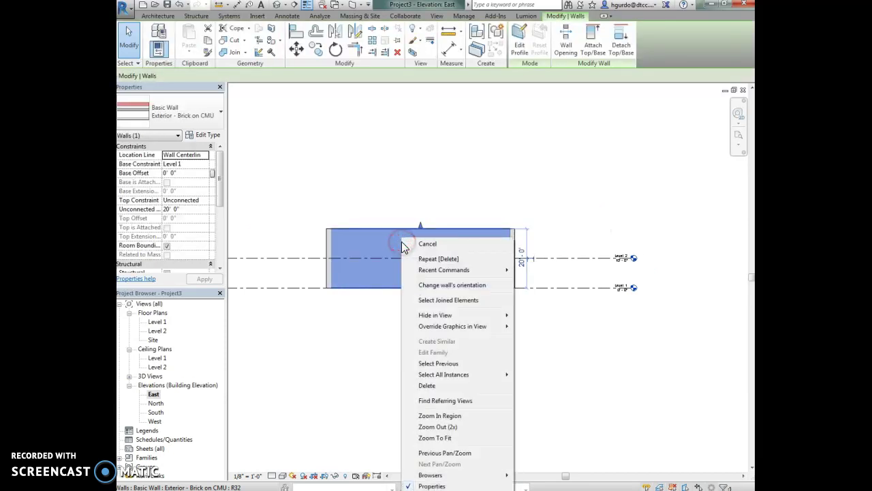
pyautogui.moveTo(453, 378)
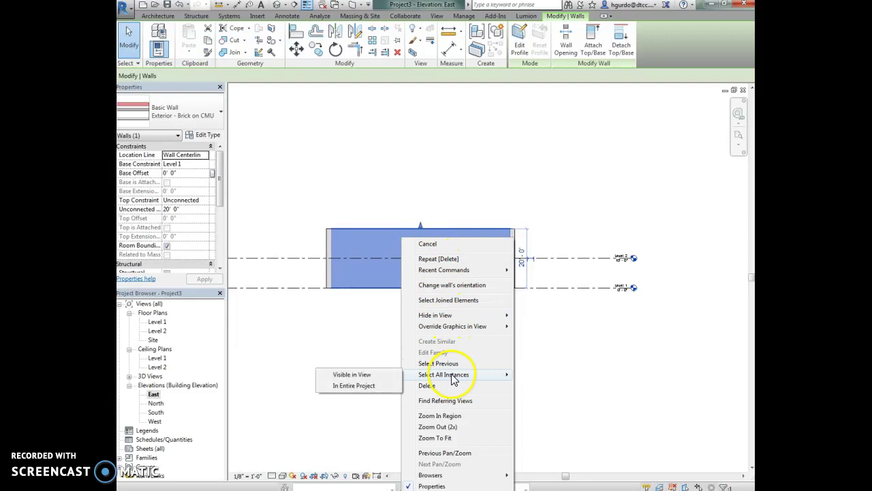
pyautogui.click(370, 386)
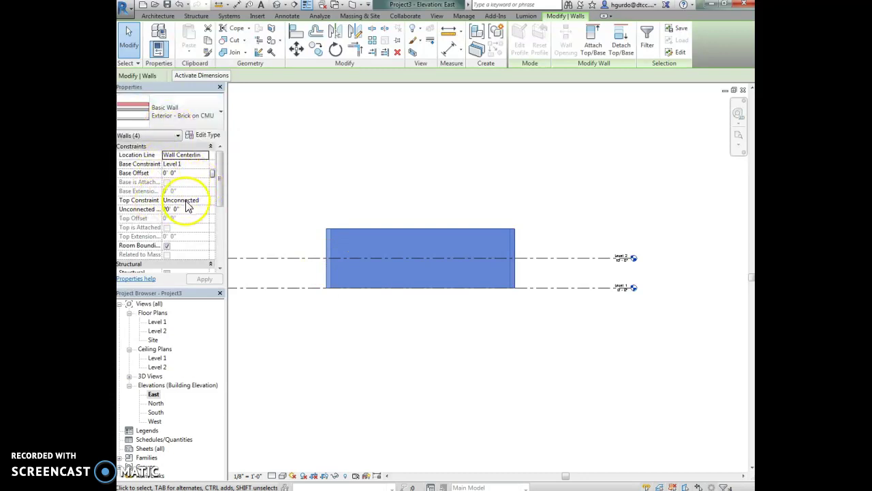
pyautogui.click(189, 203)
pyautogui.click(205, 201)
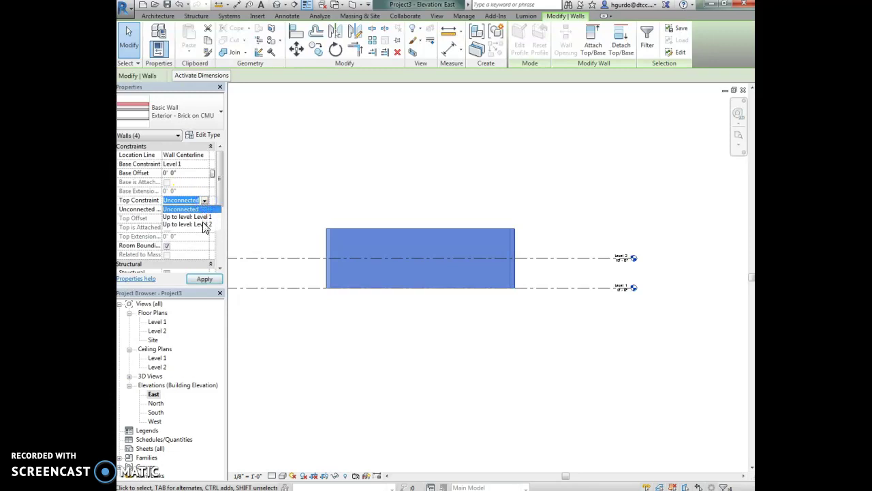
pyautogui.click(205, 225)
pyautogui.click(204, 279)
pyautogui.click(521, 345)
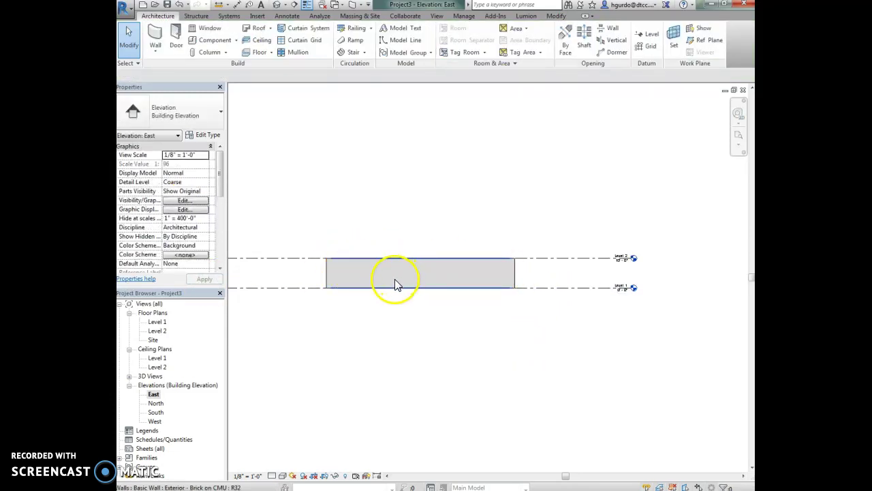
# Step: Edit the Level 2 elevation label to 15' and refit the walls and levels in view
pyautogui.click(576, 259)
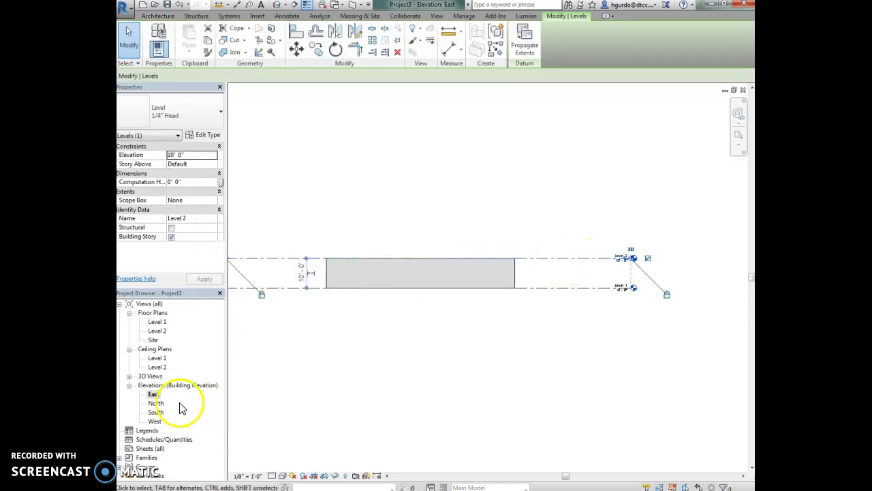
pyautogui.click(565, 332)
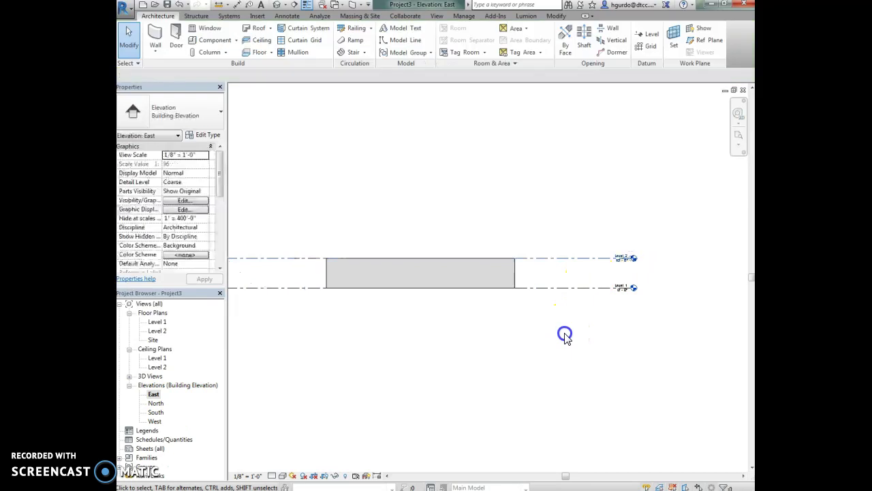
pyautogui.scroll(5, 641, 262)
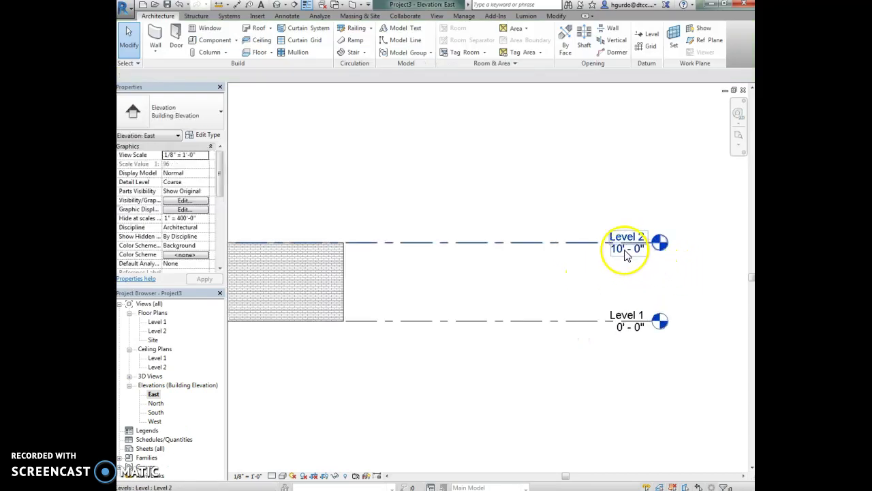
pyautogui.scroll(-2, 637, 262)
pyautogui.click(632, 259)
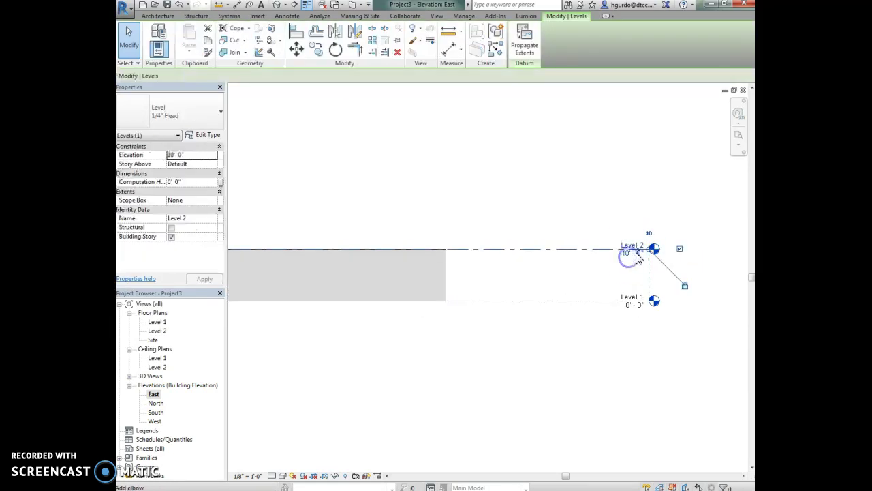
pyautogui.moveTo(637, 259); pyautogui.dragTo(640, 251)
pyautogui.click(613, 254)
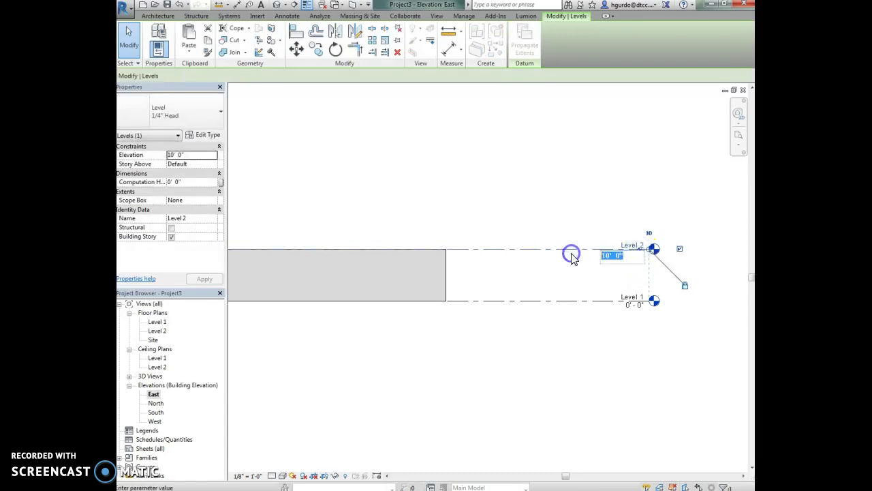
pyautogui.write('15')
pyautogui.press('Return')
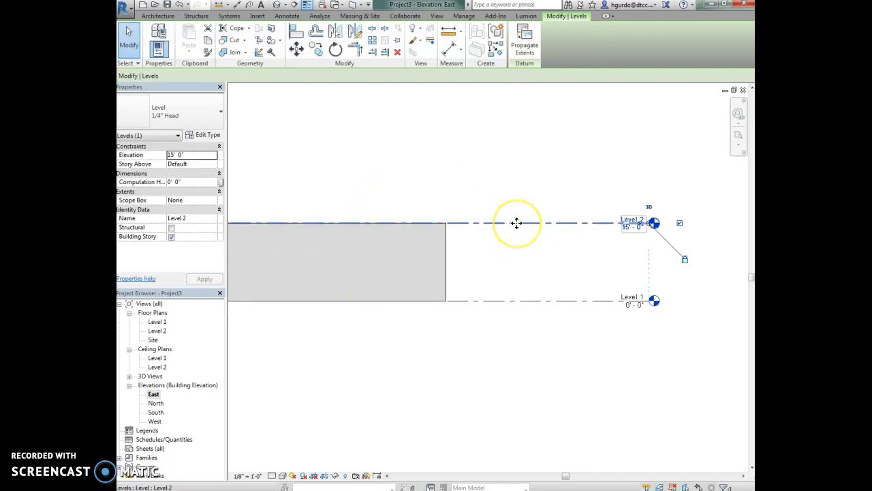
pyautogui.click(496, 371)
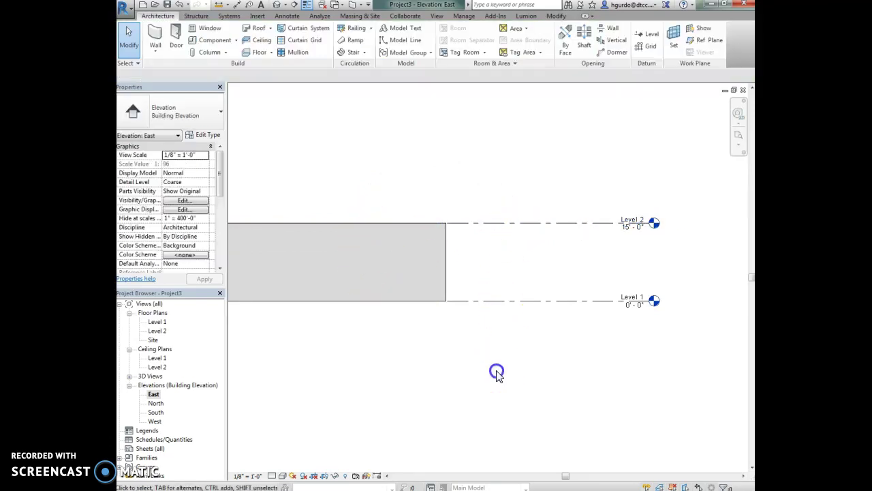
pyautogui.middleClick(437, 382)
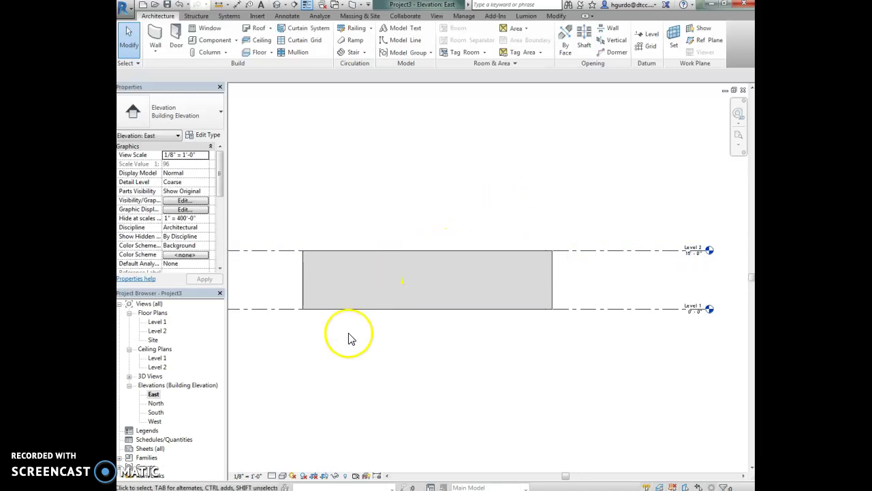
# Step: Open the Level 1 floor plan and delete all the old walls
pyautogui.doubleClick(156, 324)
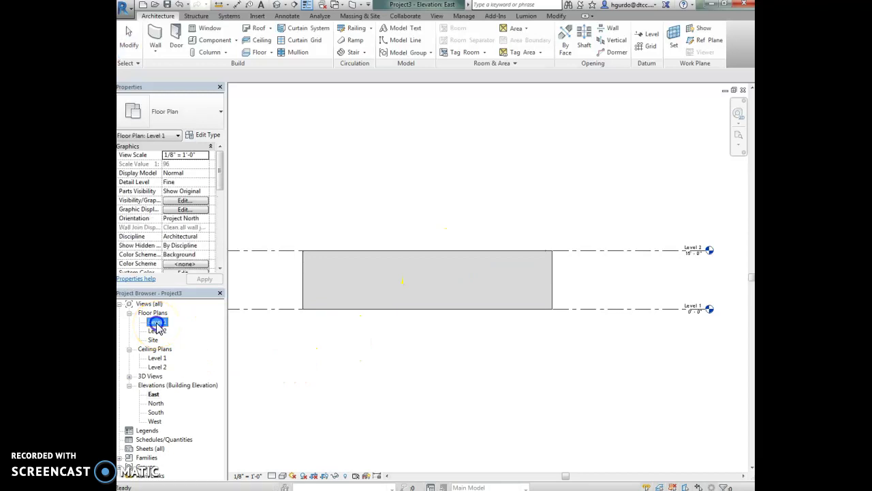
pyautogui.click(156, 34)
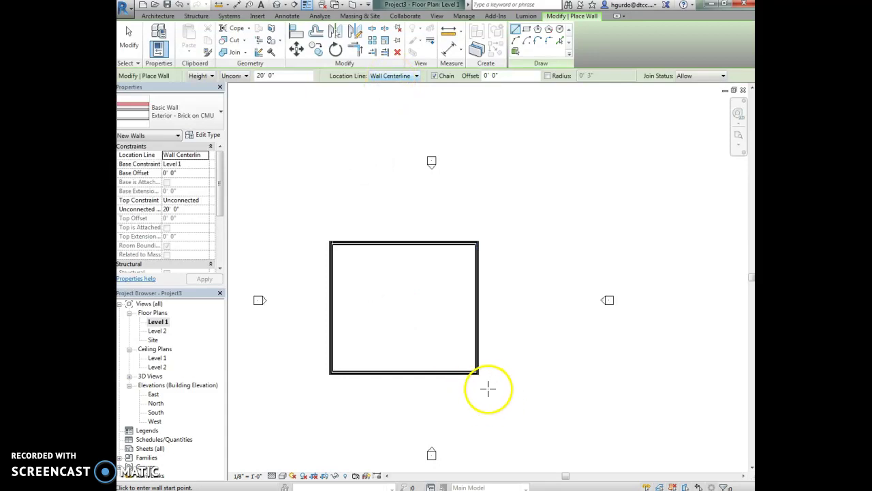
pyautogui.press('Escape')
pyautogui.moveTo(495, 386); pyautogui.dragTo(302, 227)
pyautogui.press('Delete')
# Step: Draw a closed square of Exterior - Brick on CMU walls with 20' sides
pyautogui.click(155, 37)
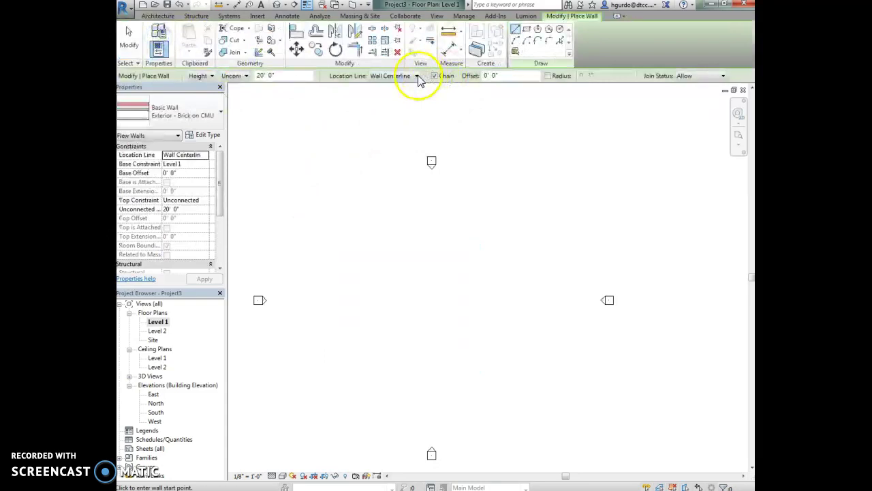
pyautogui.click(348, 222)
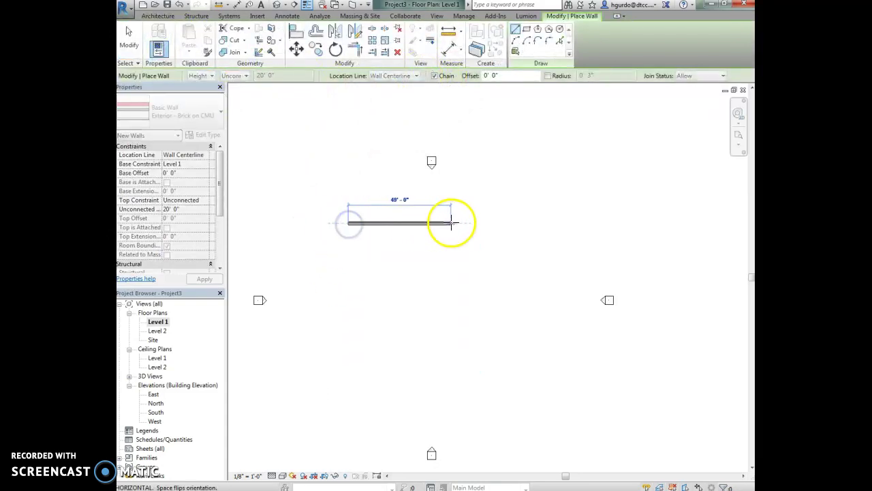
pyautogui.write('20')
pyautogui.press('Return')
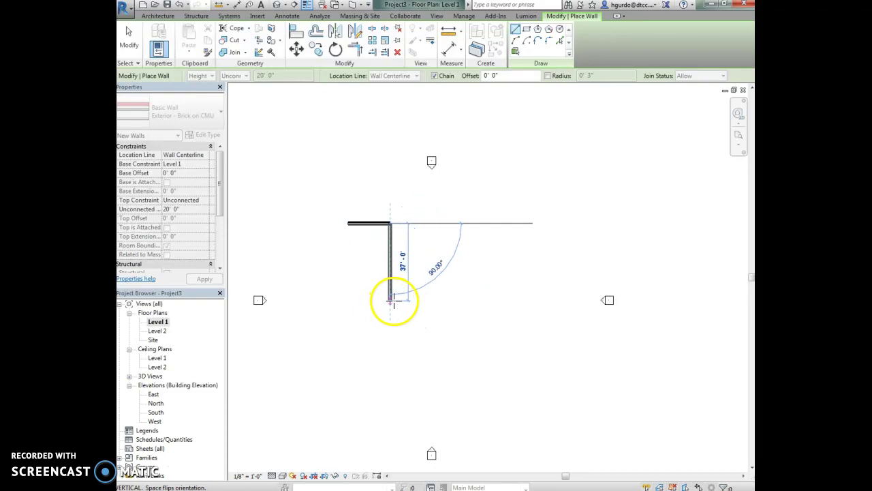
pyautogui.press('Return')
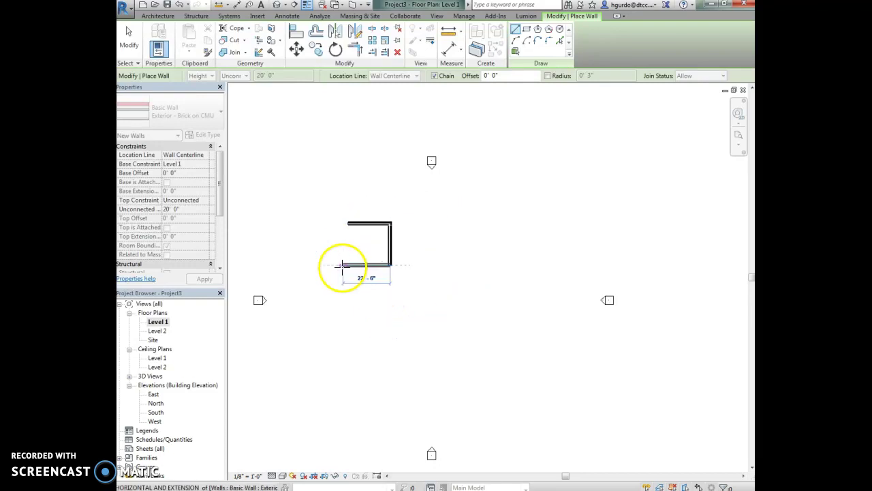
pyautogui.click(345, 264)
pyautogui.click(348, 222)
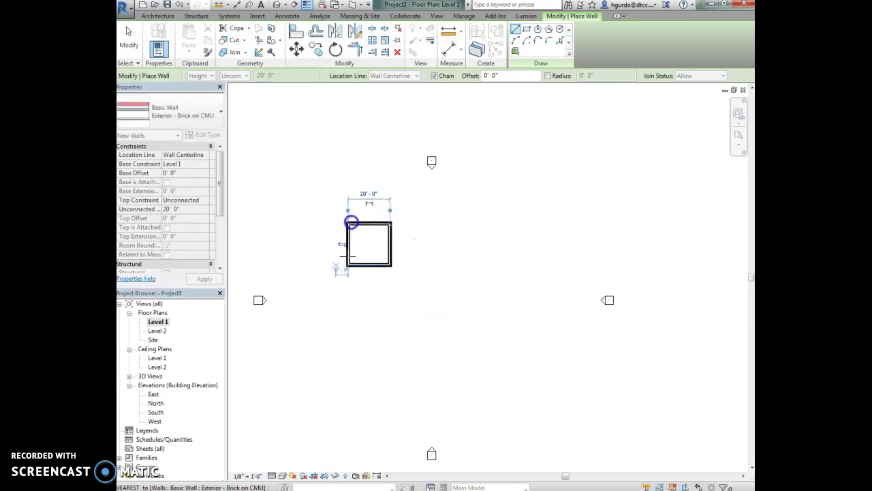
pyautogui.click(128, 38)
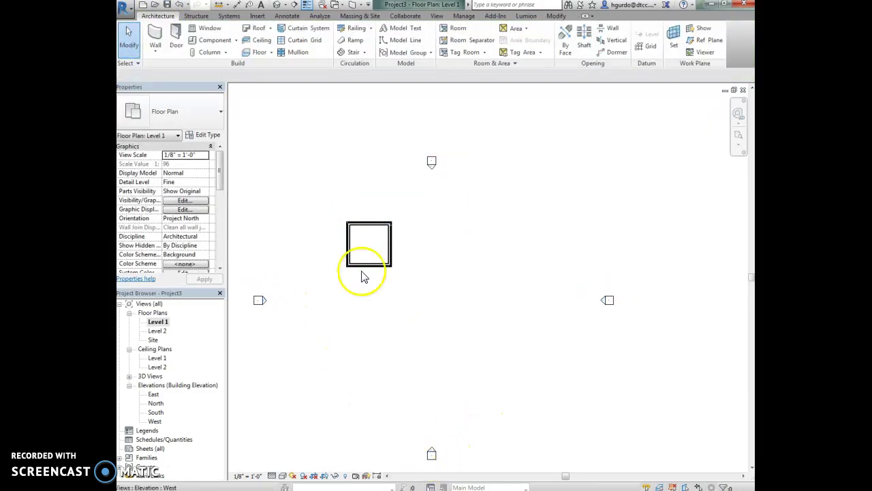
# Step: Move the four-wall square from its centre to a point near the middle of the plan
pyautogui.moveTo(424, 298); pyautogui.dragTo(344, 226)
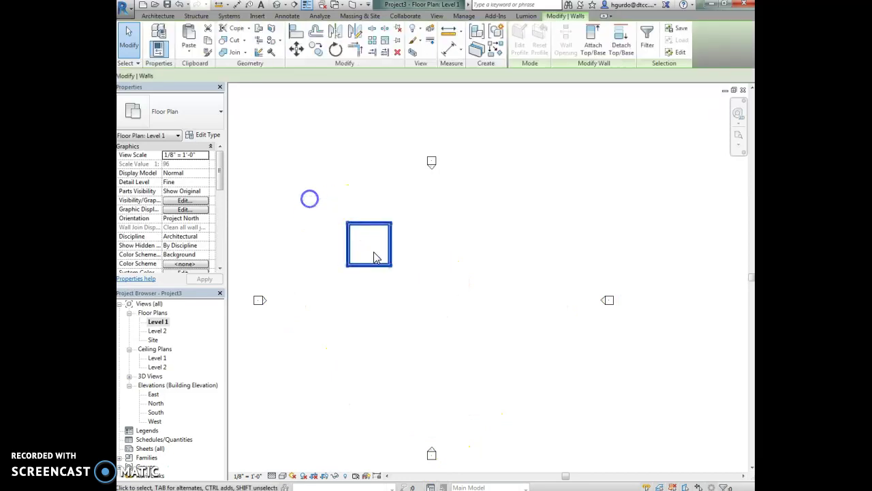
pyautogui.click(370, 242)
pyautogui.click(408, 298)
pyautogui.moveTo(433, 288); pyautogui.dragTo(334, 205)
pyautogui.click(294, 51)
pyautogui.click(366, 242)
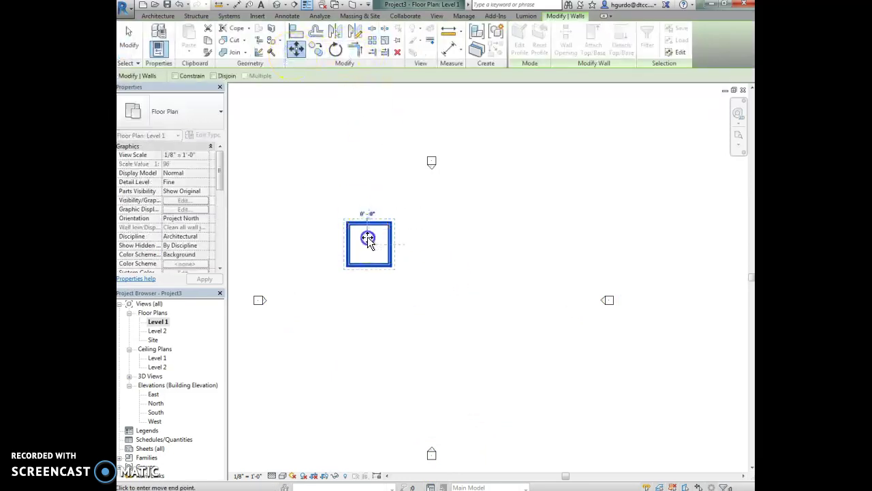
pyautogui.click(437, 301)
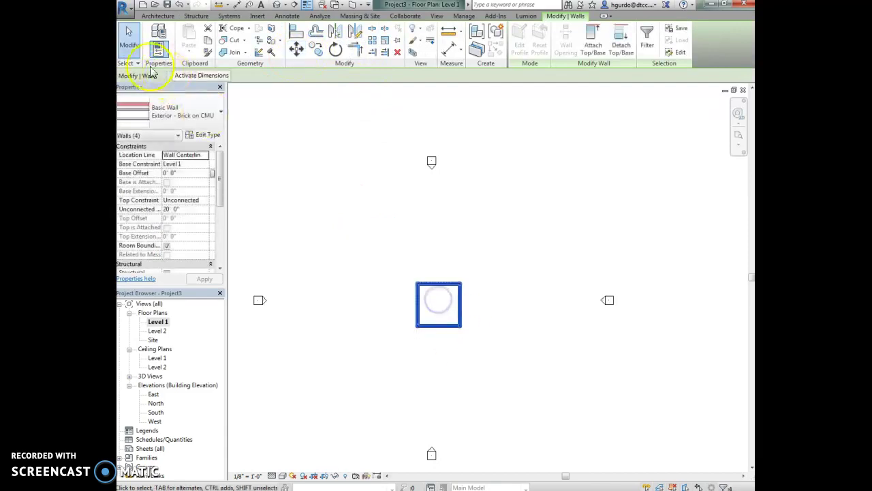
pyautogui.click(348, 324)
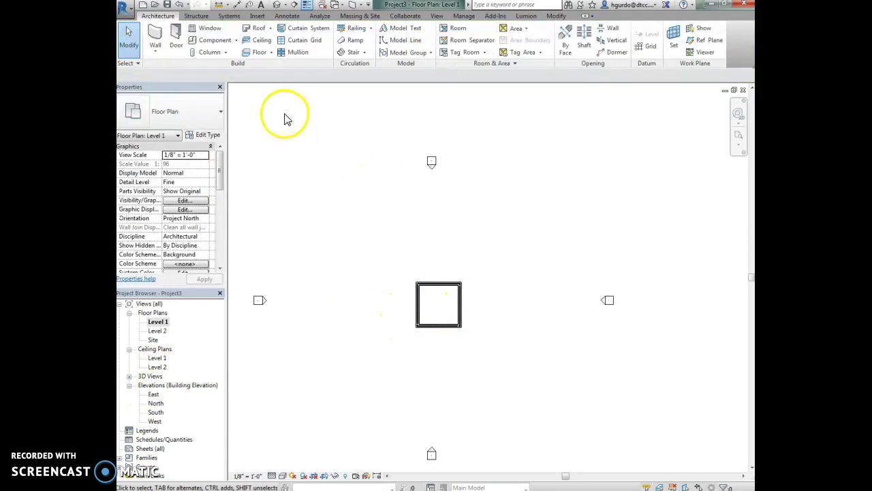
# Step: Check the moved square by briefly selecting and deselecting its right wall
pyautogui.scroll(2, 445, 309)
pyautogui.scroll(-2, 470, 320)
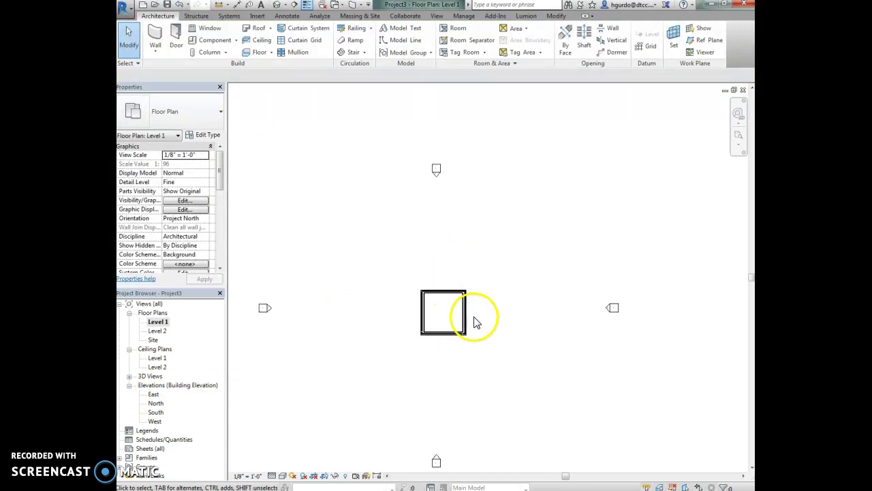
pyautogui.scroll(1, 459, 331)
pyautogui.click(471, 300)
pyautogui.click(518, 351)
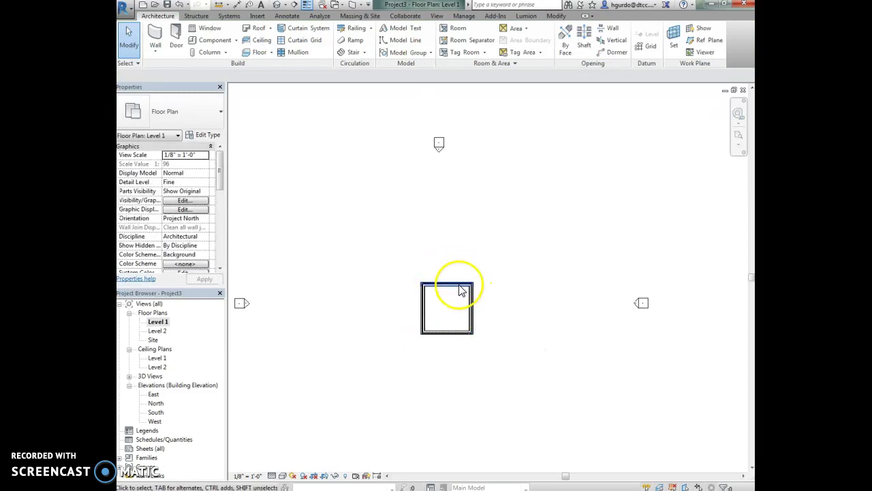
# Step: Add aligned dimensions to wall faces: overall width and depth of 21'-7 1/2"
pyautogui.click(287, 16)
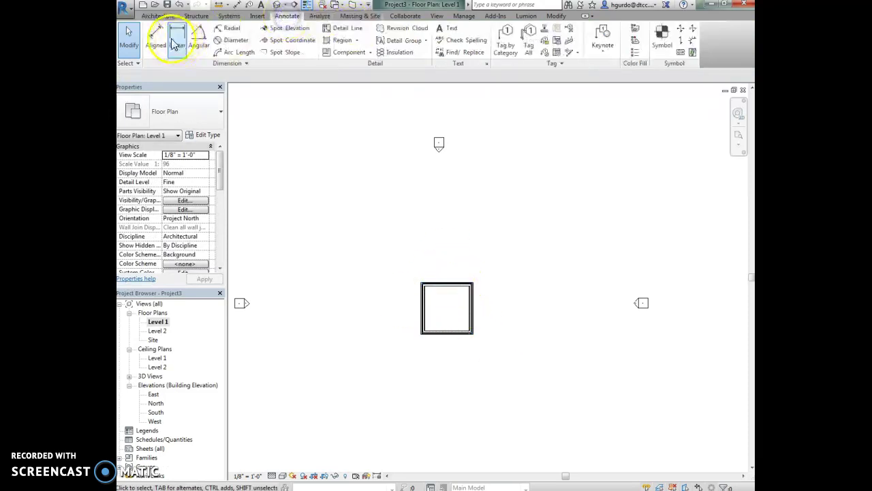
pyautogui.click(157, 41)
pyautogui.scroll(5, 446, 312)
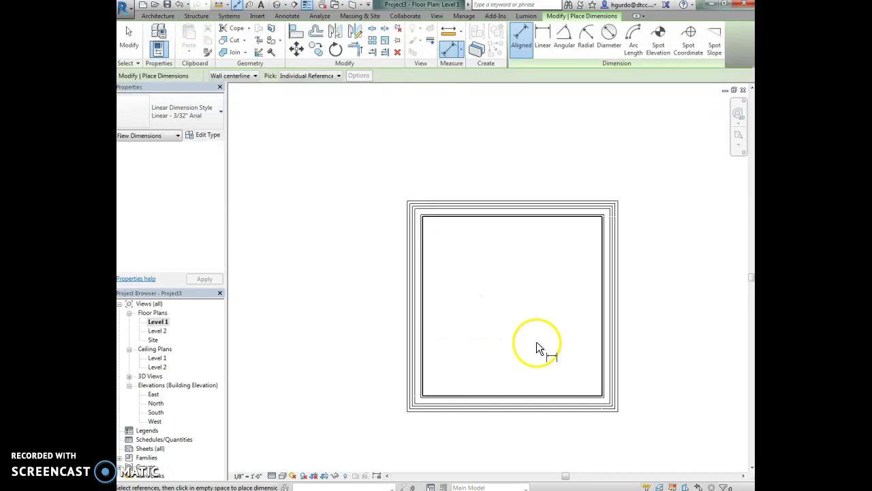
pyautogui.click(244, 77)
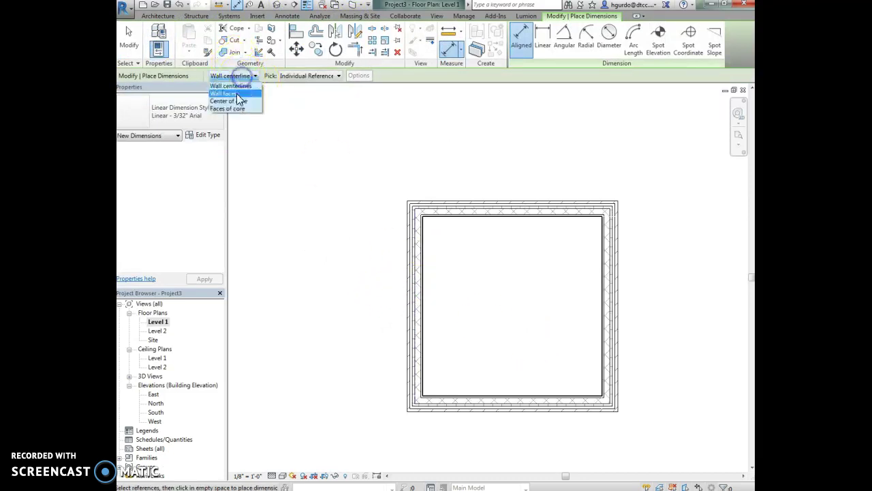
pyautogui.click(409, 268)
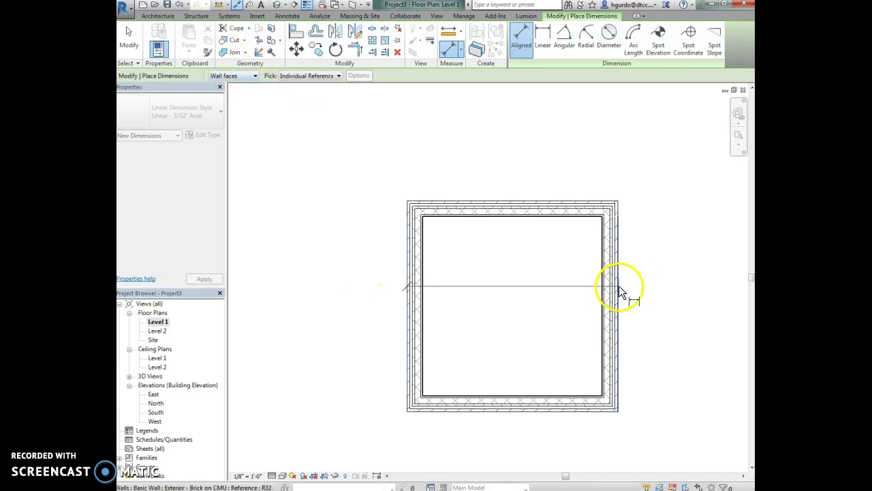
pyautogui.click(619, 285)
pyautogui.click(589, 167)
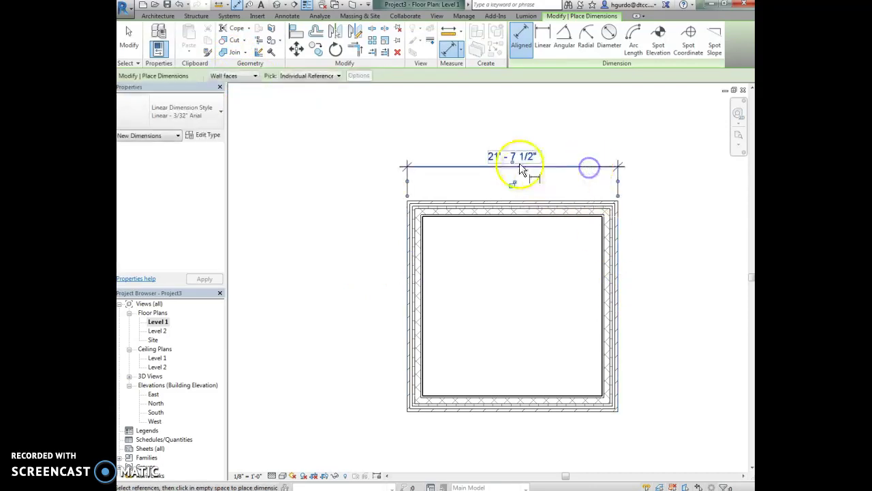
pyautogui.click(519, 202)
pyautogui.click(526, 413)
pyautogui.click(653, 402)
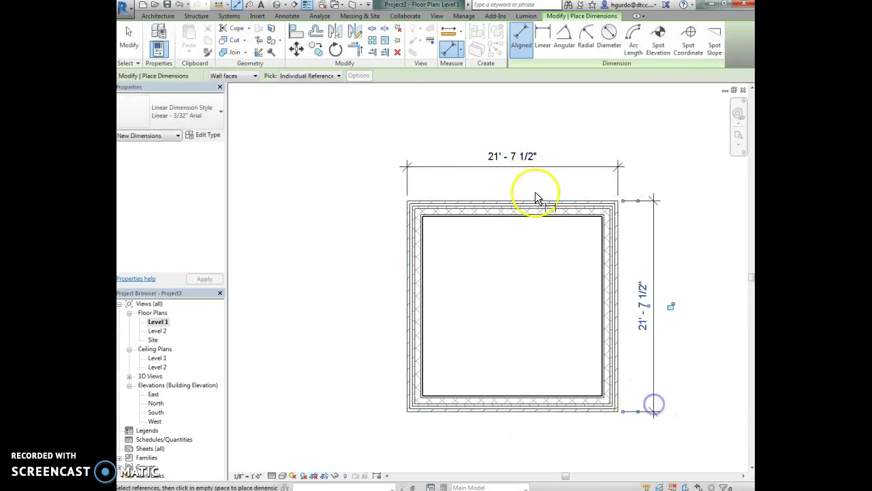
# Step: Add a 20'-0" dimension between the interior faces of the left and right walls
pyautogui.click(415, 256)
pyautogui.click(611, 281)
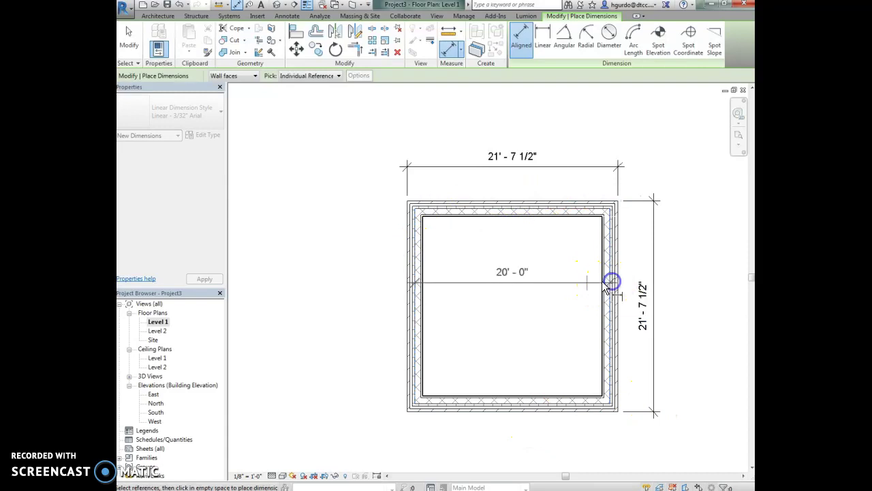
pyautogui.click(553, 291)
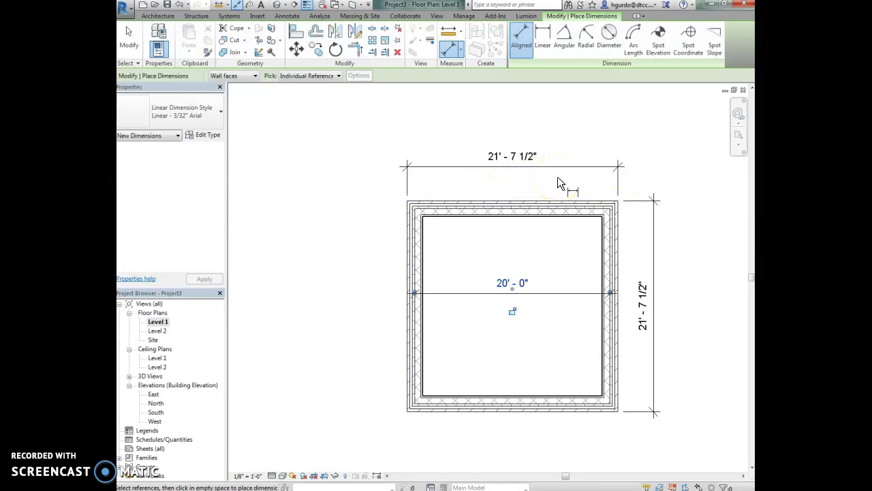
pyautogui.press('Escape')
pyautogui.press('Escape')
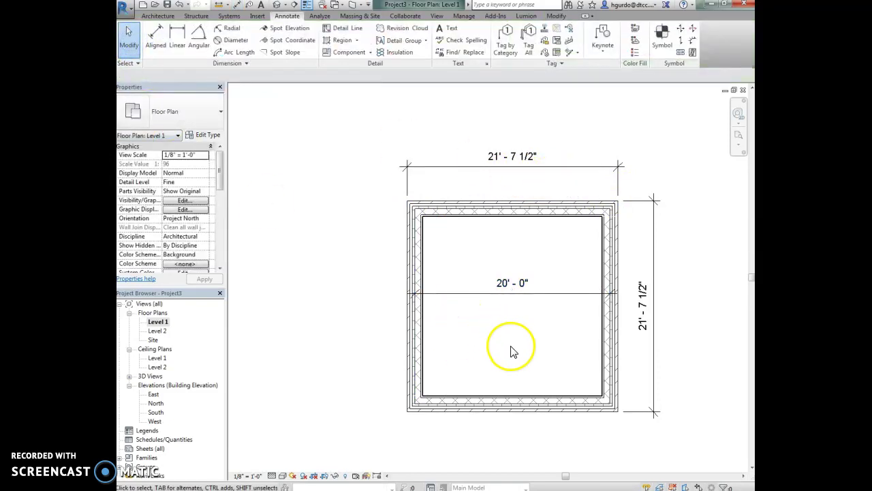
# Step: Pan and zoom out so the dimensioned room sits at the left with open space to its right
pyautogui.moveTo(511, 351); pyautogui.dragTo(461, 346, button='middle')
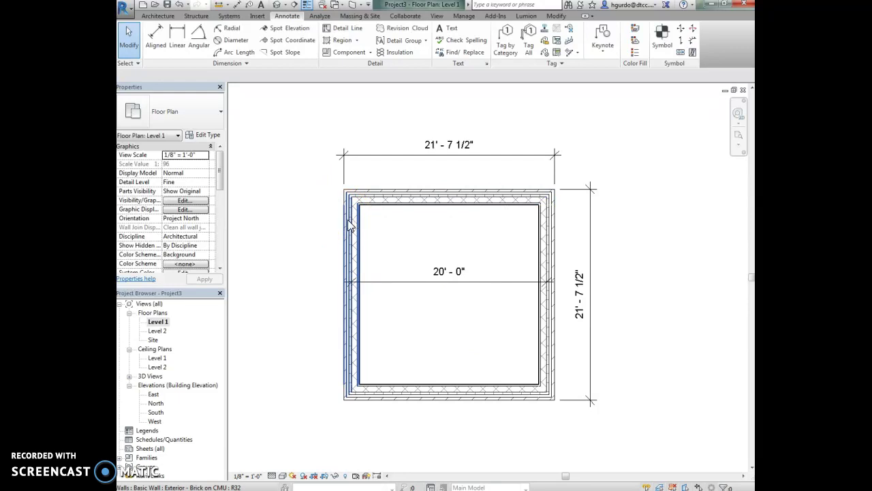
pyautogui.scroll(-4, 413, 334)
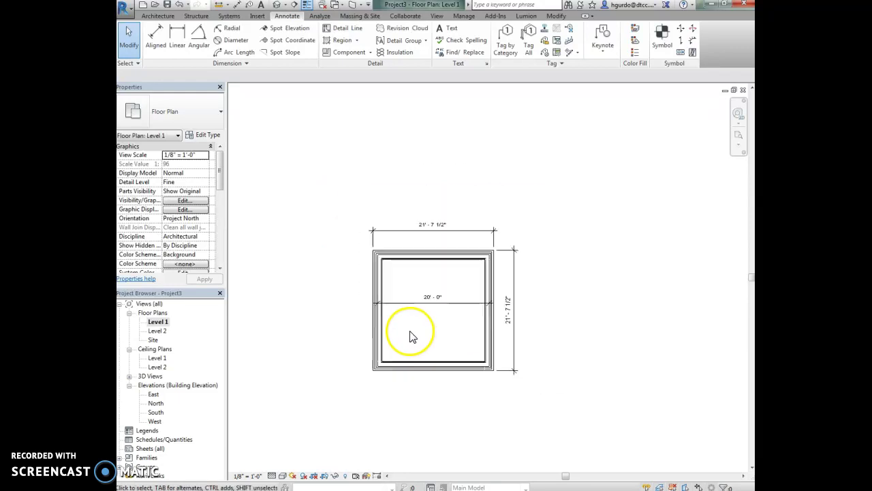
pyautogui.moveTo(610, 363); pyautogui.dragTo(473, 343, button='middle')
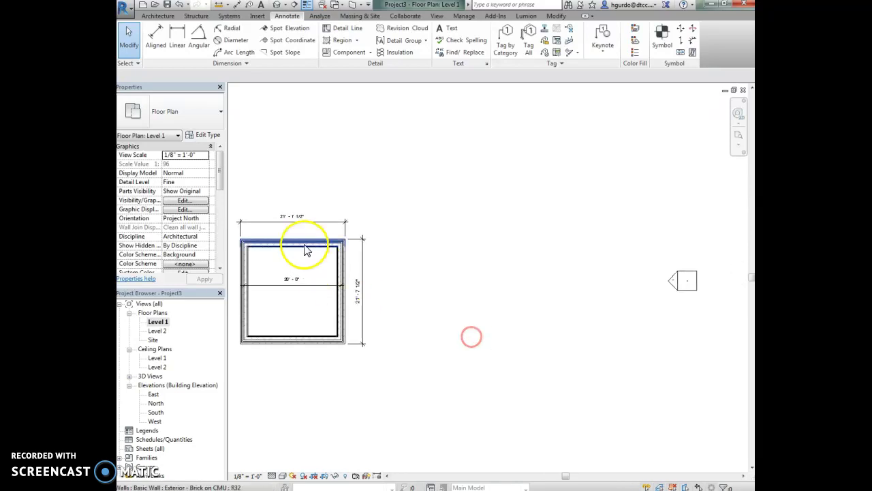
pyautogui.click(245, 246)
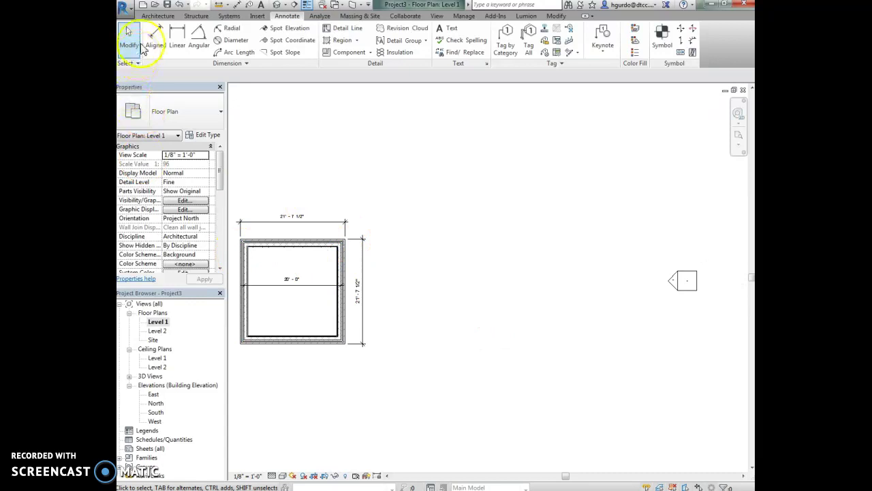
# Step: Draw a 20' square of Brick on CMU walls right of the first room, located by Finish Face: Exterior
pyautogui.click(154, 16)
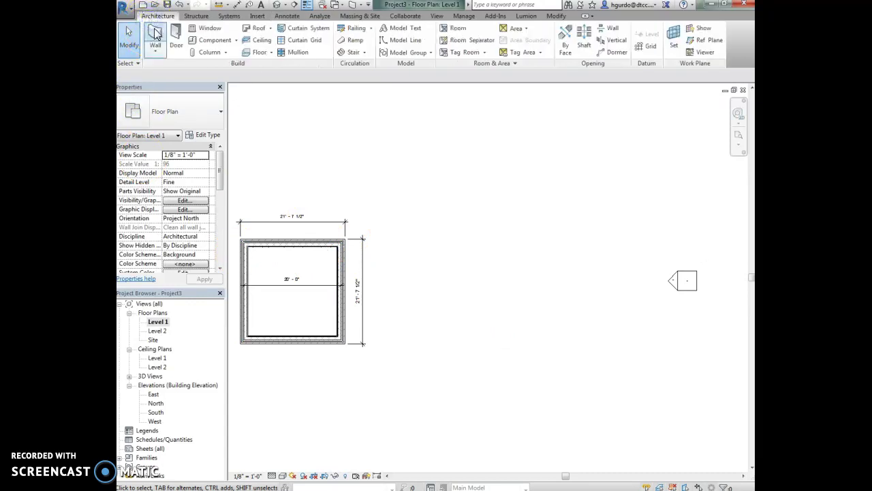
pyautogui.click(155, 33)
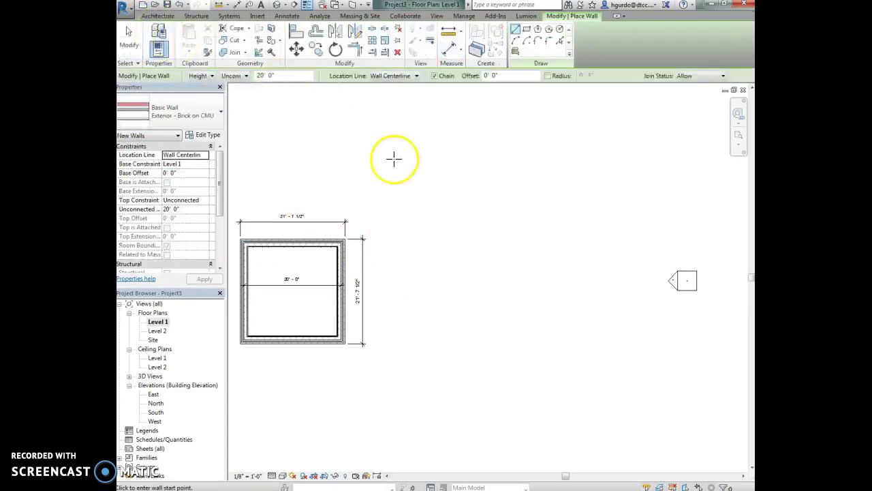
pyautogui.click(399, 76)
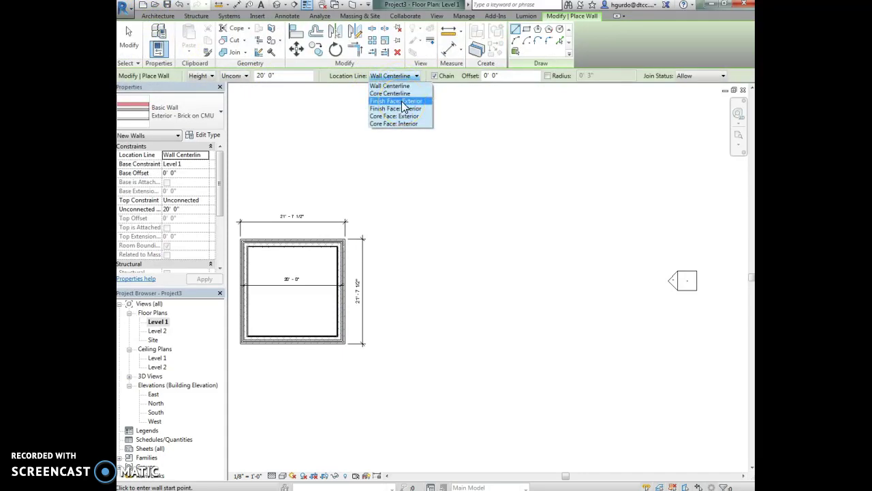
pyautogui.click(402, 101)
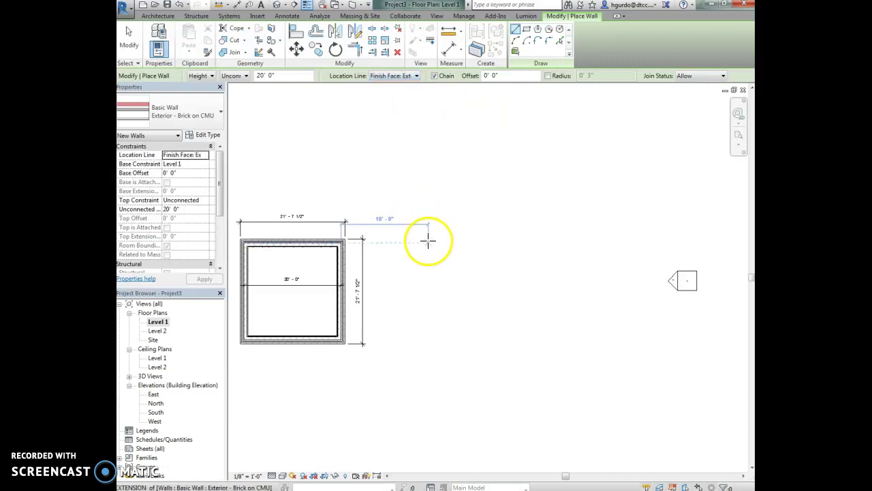
pyautogui.click(427, 242)
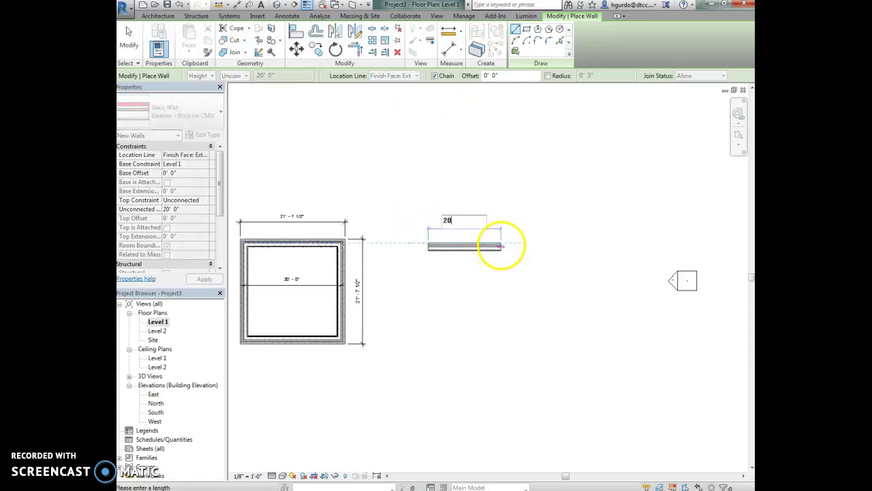
pyautogui.click(525, 244)
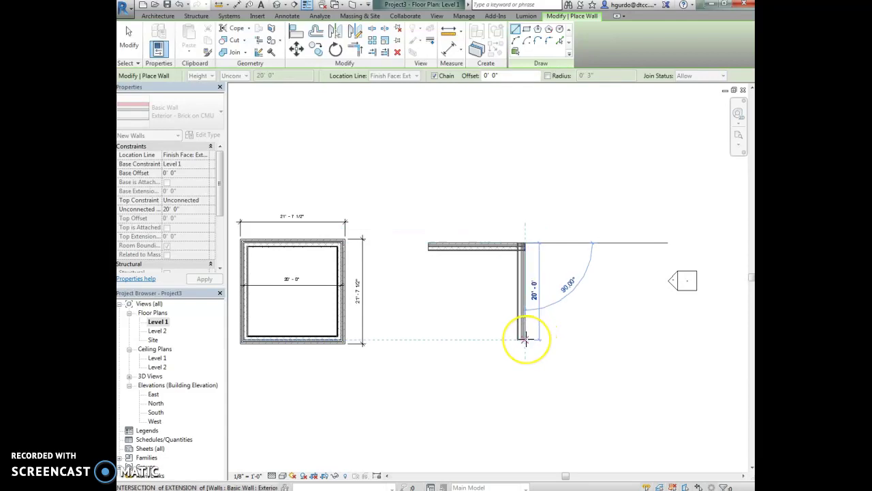
pyautogui.write('20')
pyautogui.press('Return')
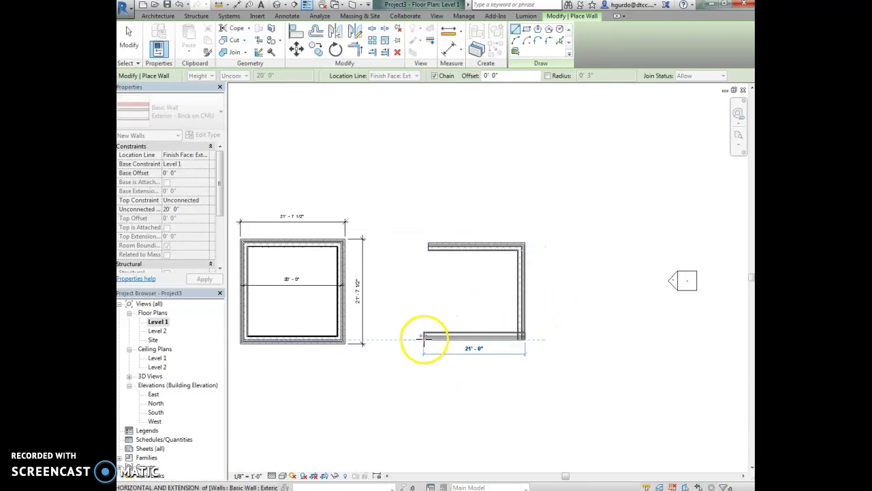
pyautogui.click(429, 335)
pyautogui.click(429, 247)
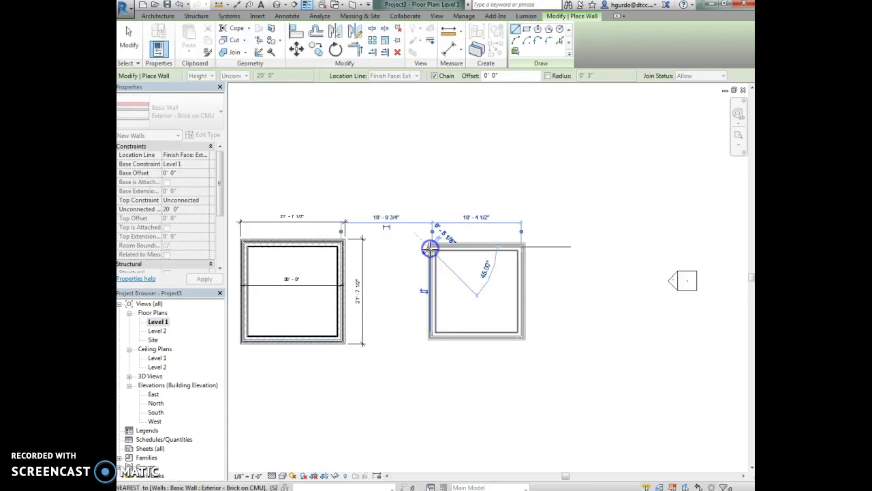
pyautogui.click(129, 40)
# Step: Add aligned 20'-0" dimensions across the top and down the right side of the new square
pyautogui.scroll(2, 452, 248)
pyautogui.scroll(1, 452, 252)
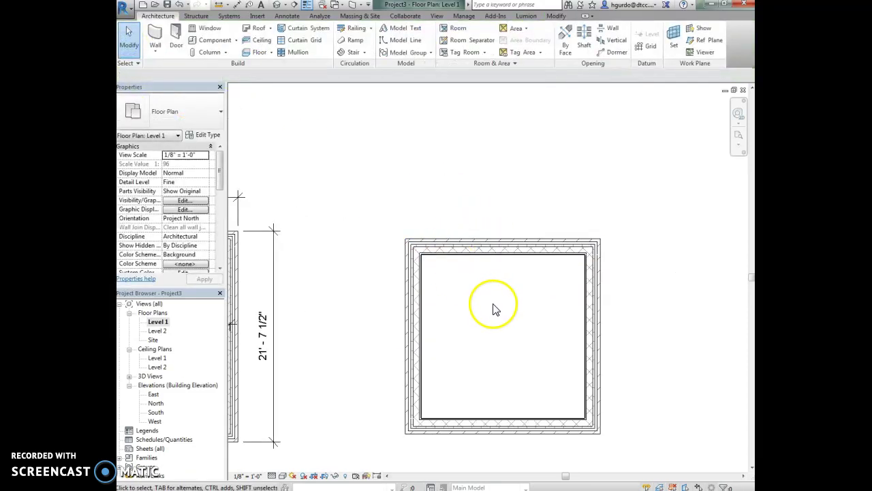
pyautogui.click(287, 15)
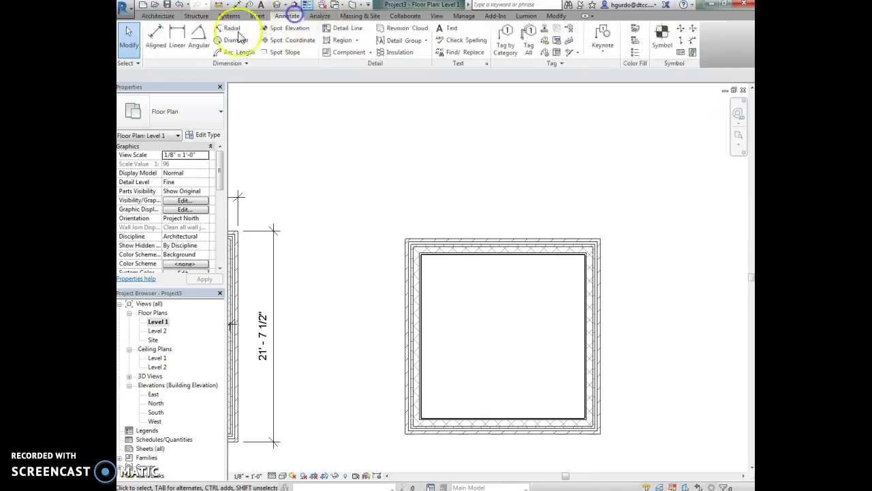
pyautogui.click(156, 37)
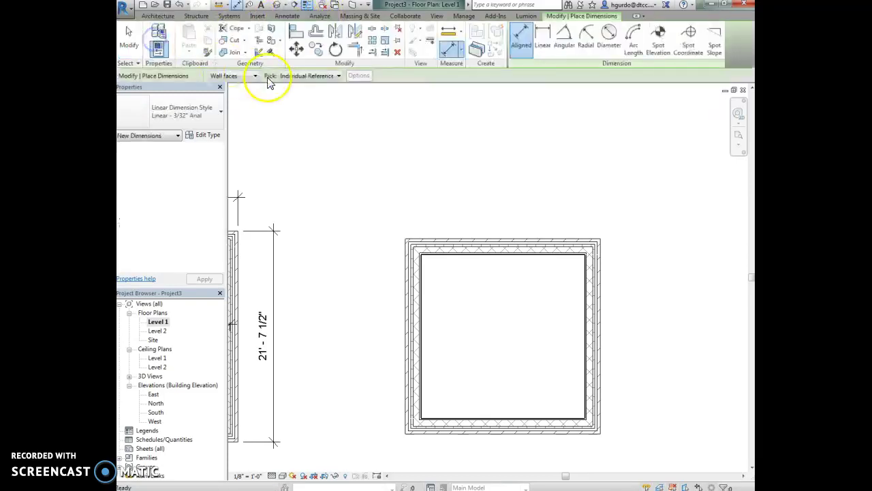
pyautogui.click(406, 297)
pyautogui.click(604, 314)
pyautogui.click(594, 207)
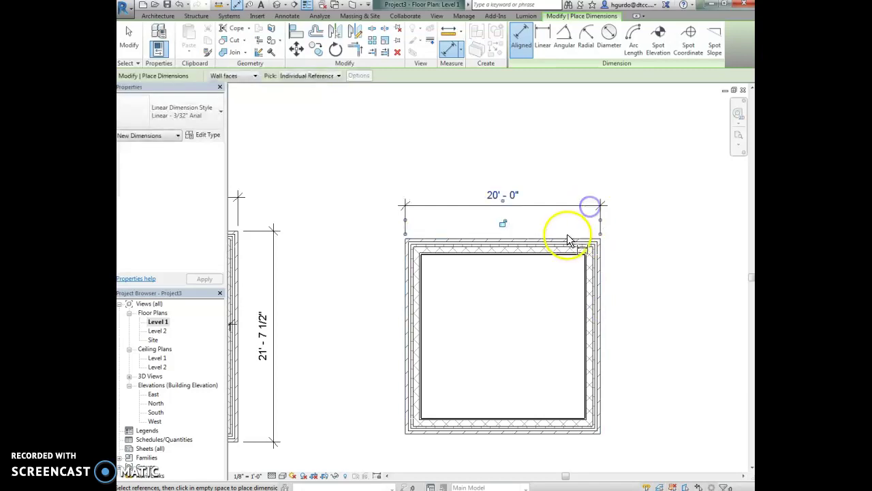
pyautogui.click(571, 432)
pyautogui.click(628, 434)
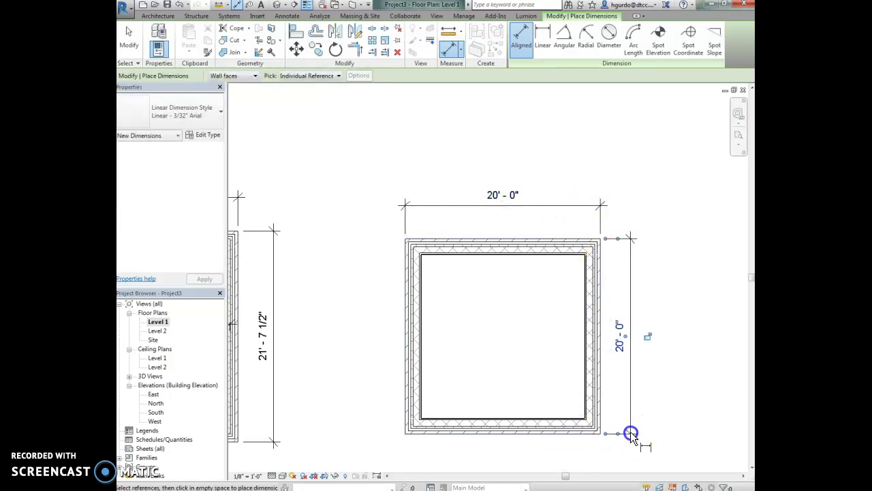
pyautogui.press('Escape')
pyautogui.press('Escape')
pyautogui.scroll(-3, 409, 311)
pyautogui.moveTo(368, 377); pyautogui.dragTo(442, 375, button='middle')
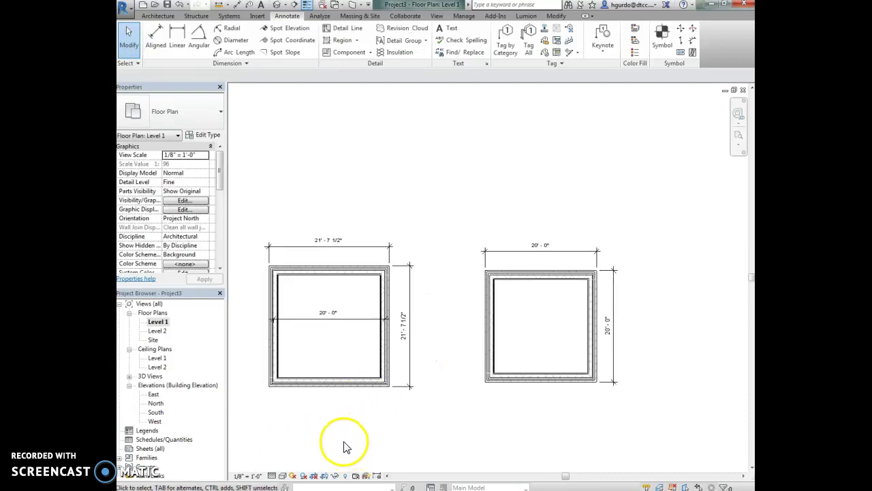
pyautogui.moveTo(395, 430); pyautogui.dragTo(422, 416, button='middle')
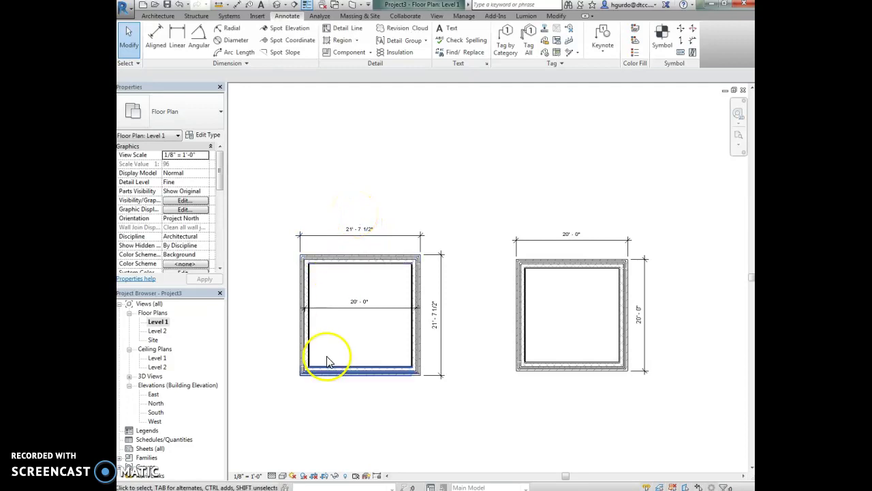
# Step: Change the first room's 21'-7 1/2" depth to 20' using the bottom wall's temporary dimension
pyautogui.click(354, 372)
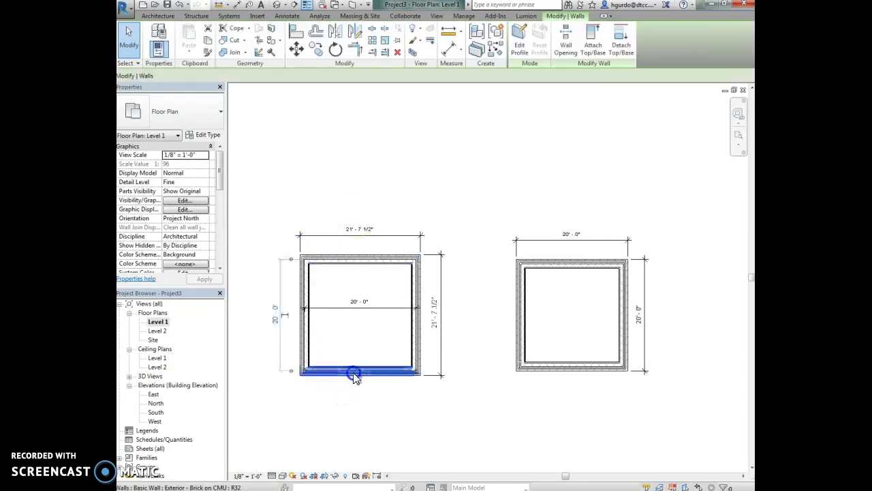
pyautogui.click(435, 318)
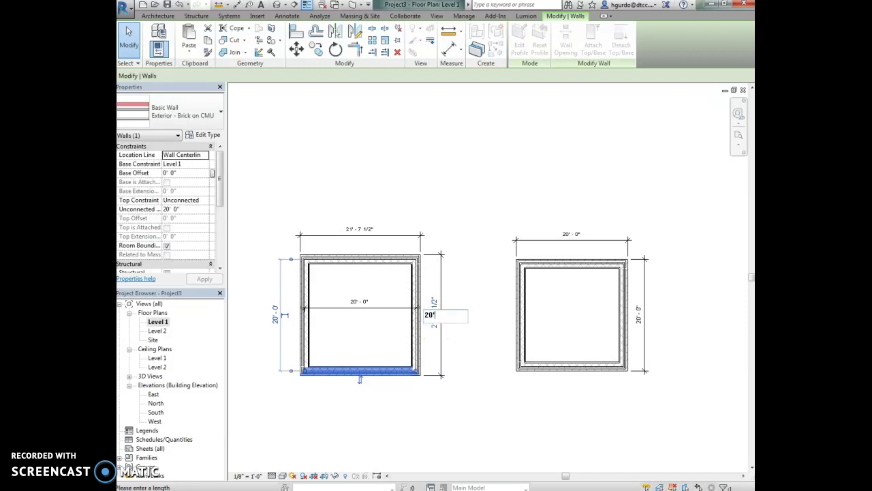
pyautogui.press('Return')
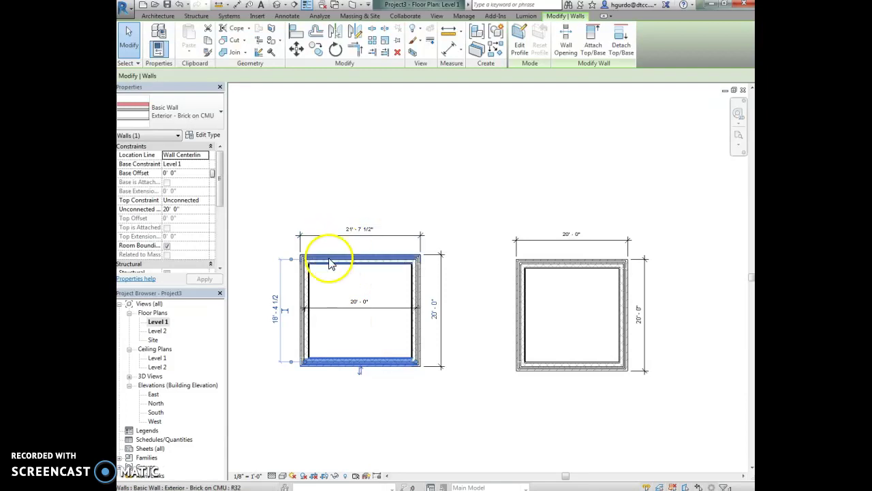
# Step: Change the first room's 21'-7 1/2" width to 20' using the right wall's temporary dimension
pyautogui.click(304, 286)
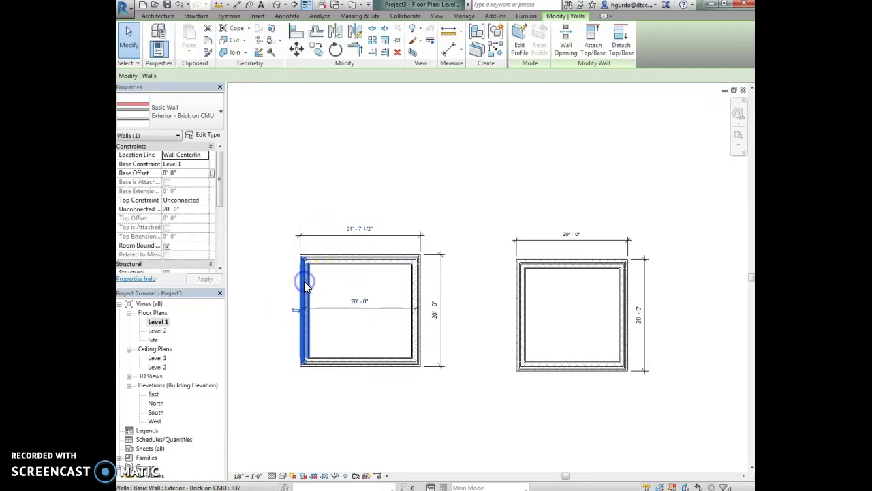
pyautogui.click(417, 284)
pyautogui.click(362, 229)
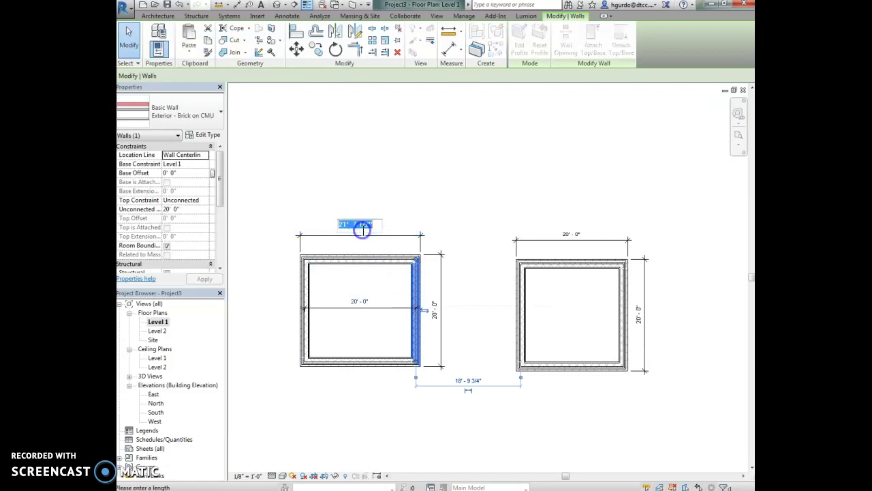
pyautogui.press('Return')
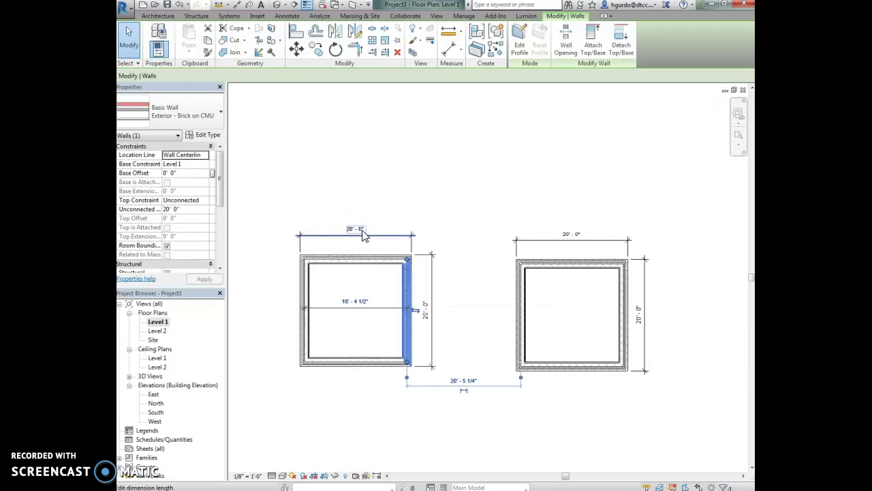
pyautogui.click(370, 451)
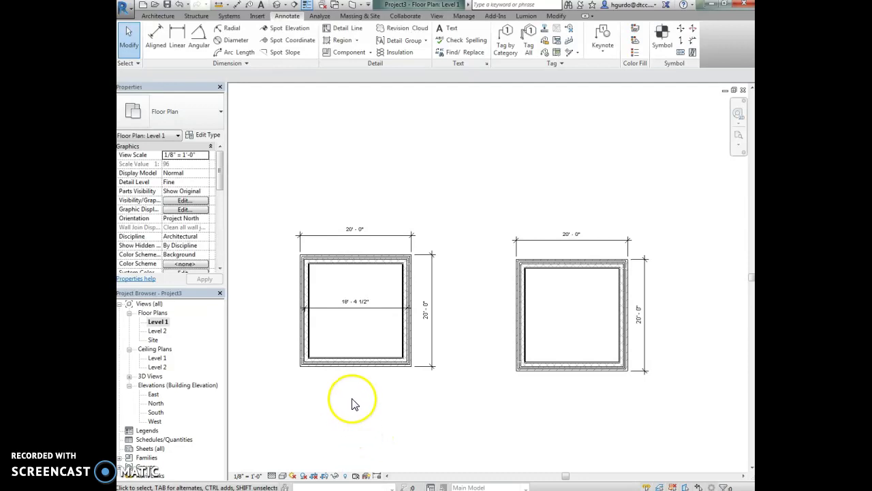
# Step: Offset the left room's bottom wall 10' inward and a copy of the right room's bottom wall 10' up
pyautogui.click(347, 362)
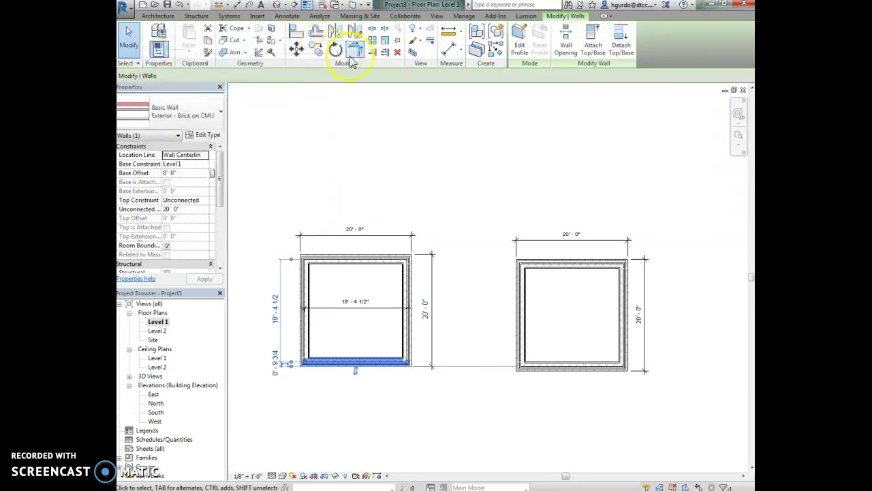
pyautogui.click(314, 40)
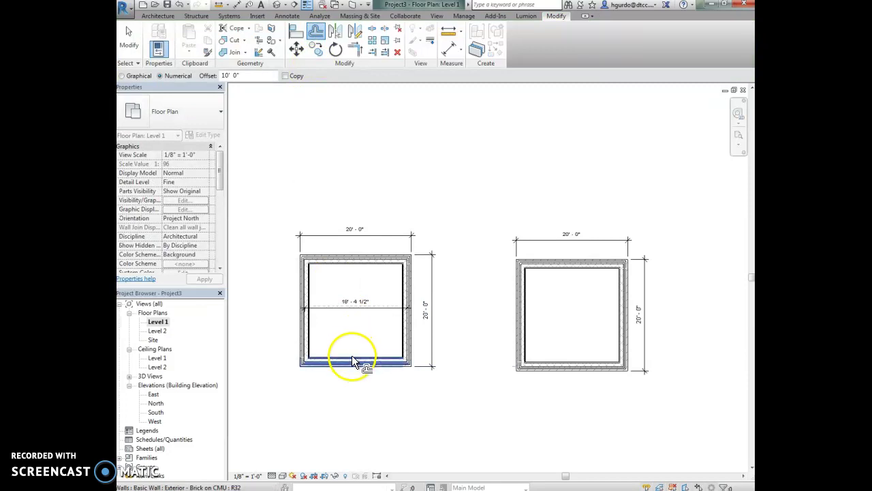
pyautogui.click(351, 361)
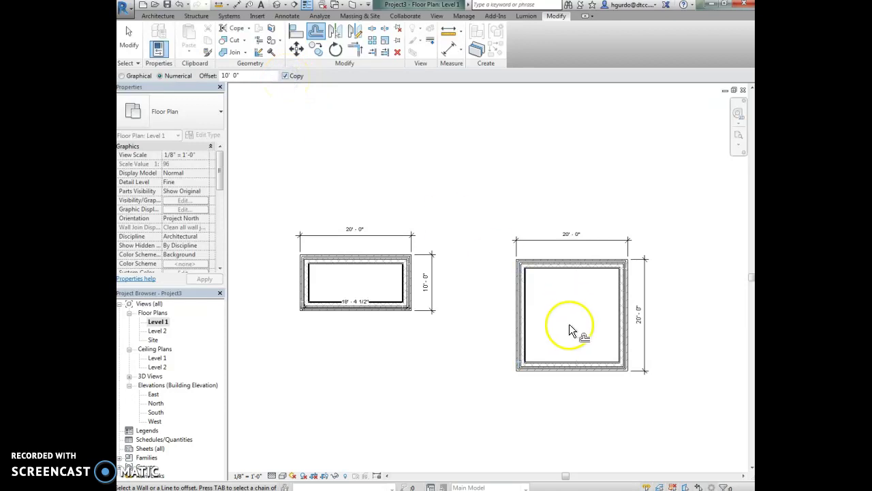
pyautogui.click(577, 368)
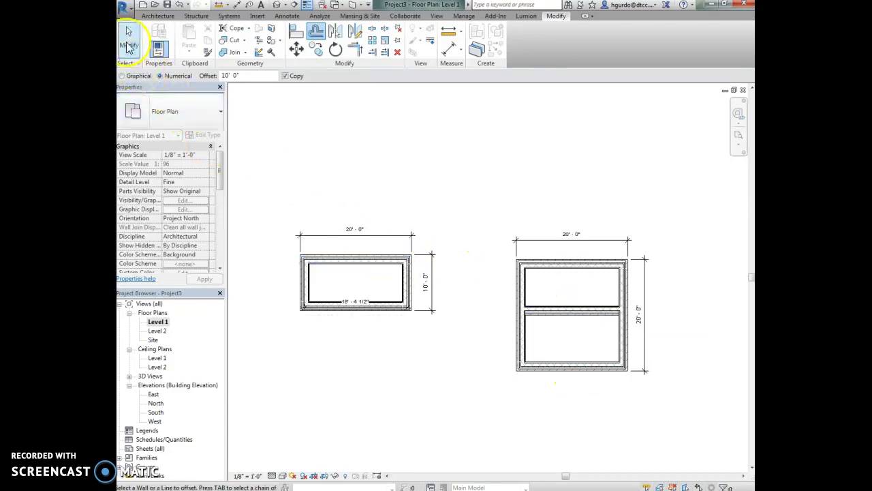
pyautogui.click(128, 42)
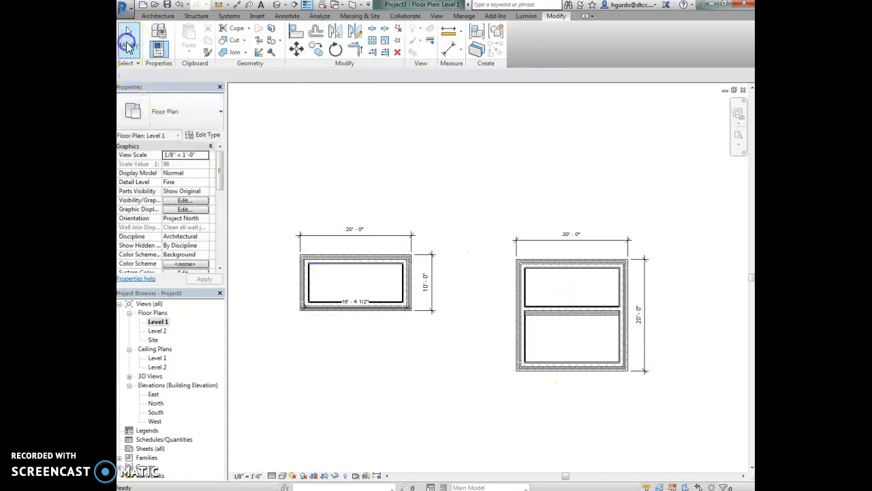
# Step: Copy the right room's middle wall to a spot above the right room
pyautogui.click(317, 52)
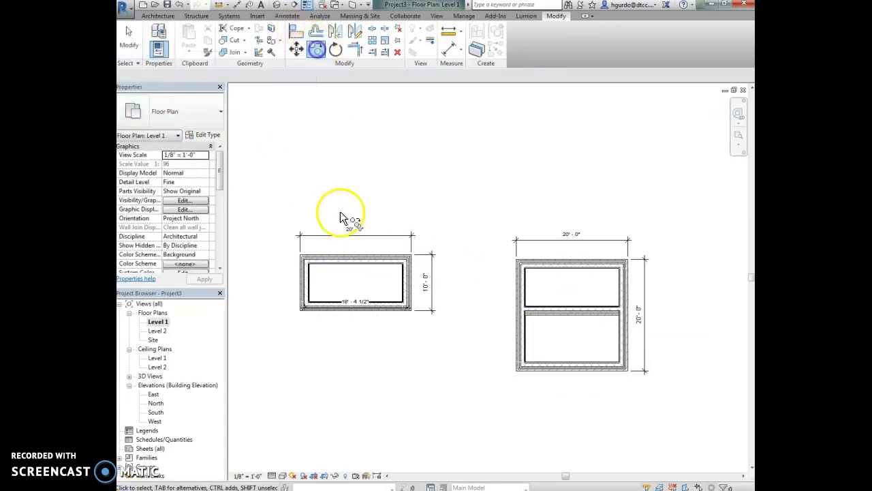
pyautogui.rightClick(575, 326)
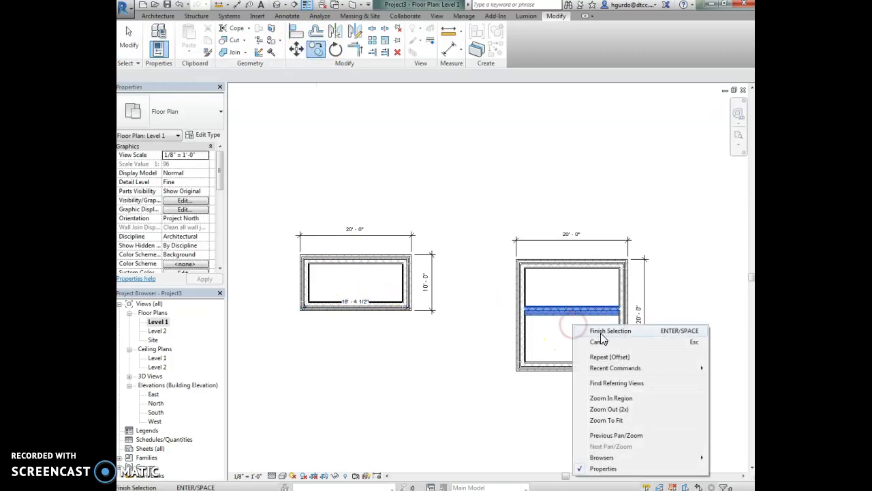
pyautogui.click(601, 333)
pyautogui.click(562, 312)
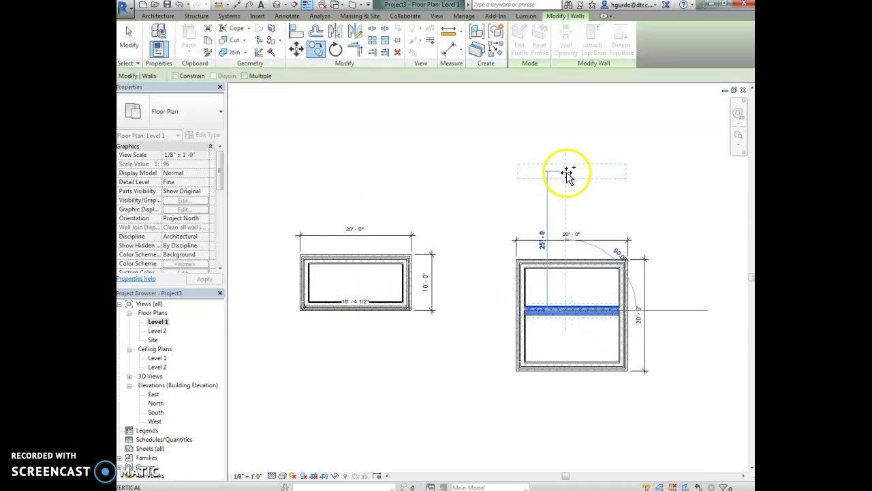
pyautogui.click(568, 175)
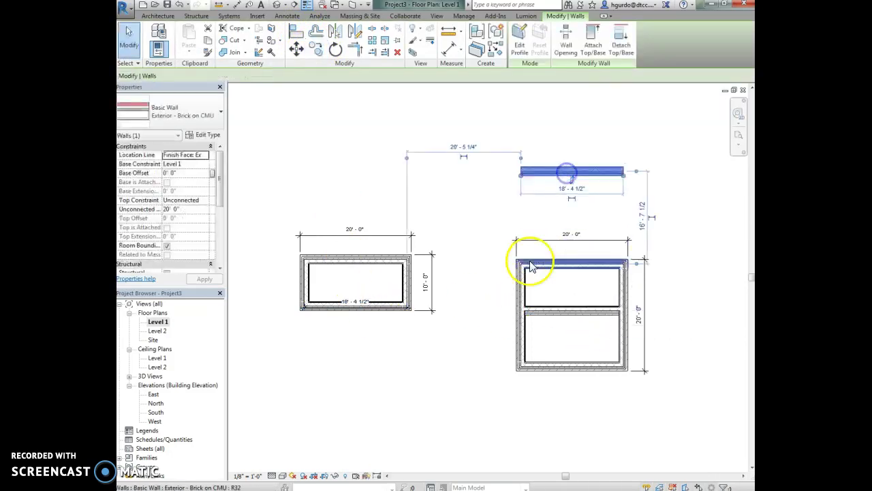
# Step: Trim the right room's left wall and the middle wall to a corner
pyautogui.click(359, 54)
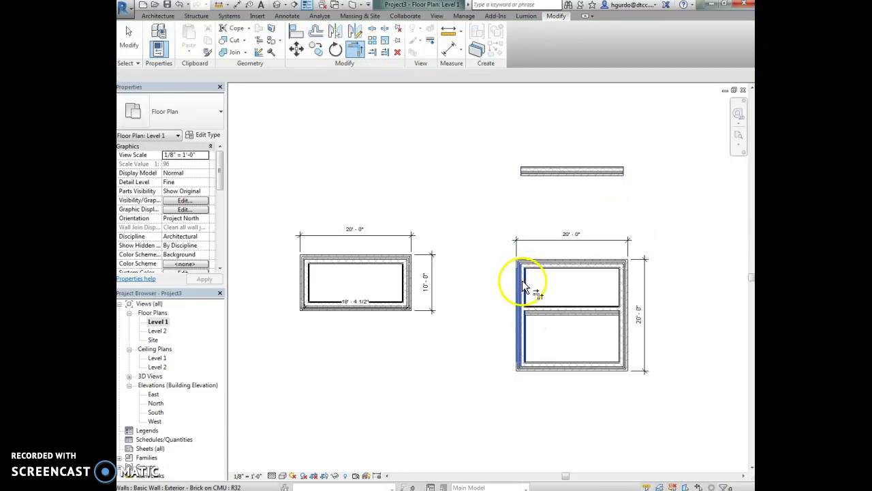
pyautogui.click(521, 334)
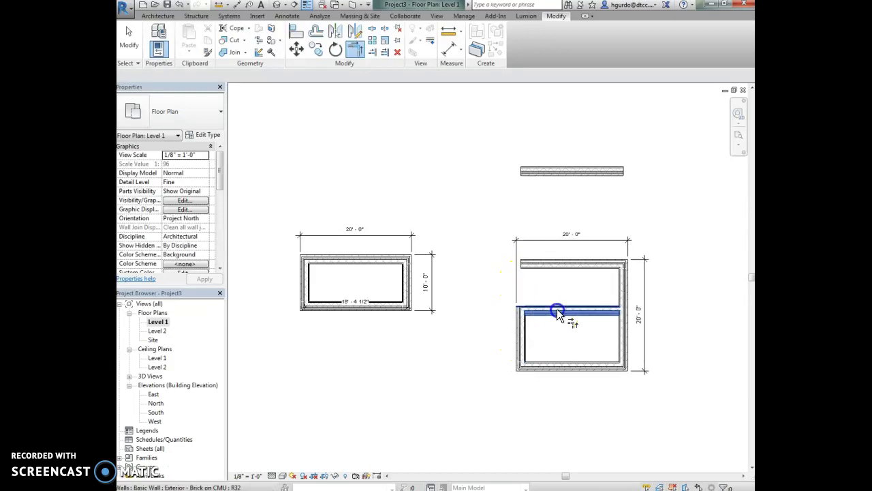
pyautogui.click(556, 311)
pyautogui.click(129, 37)
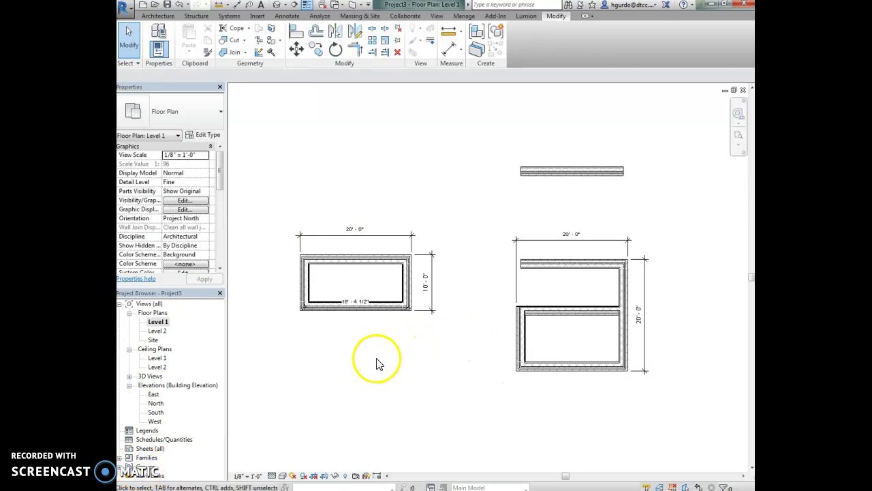
# Step: Drag the left room's right wall end down below the room, then pull it back up
pyautogui.click(406, 287)
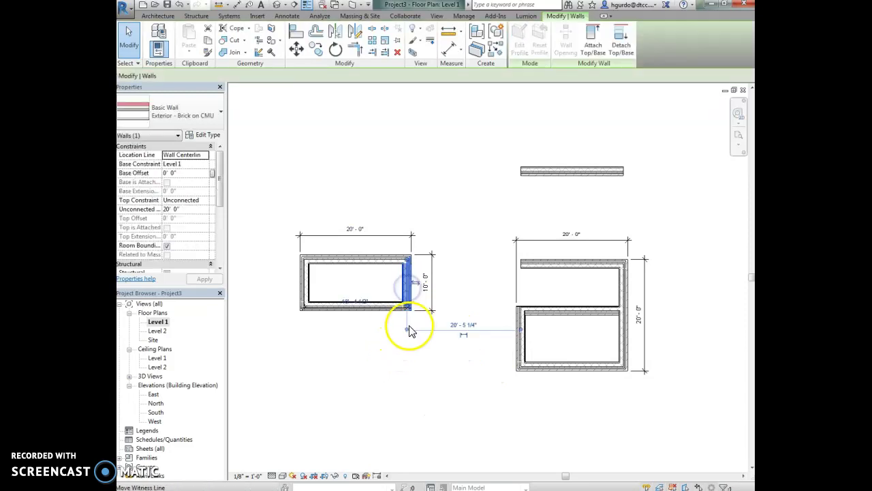
pyautogui.scroll(3, 409, 314)
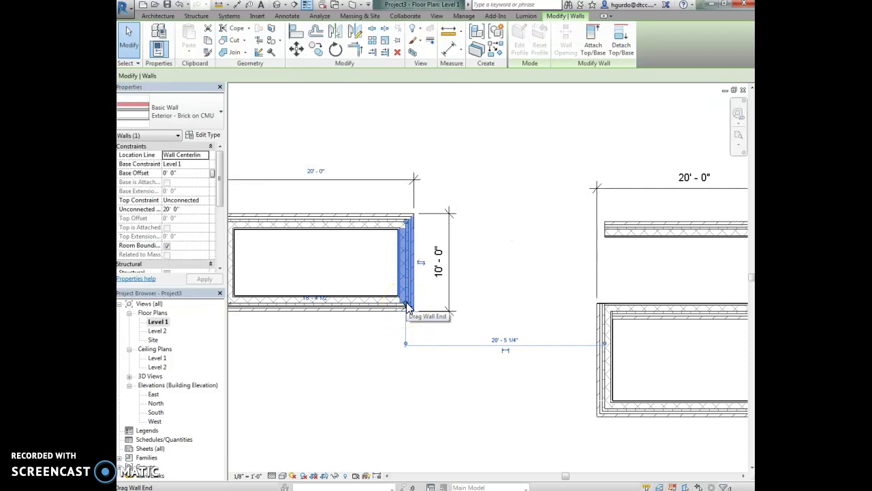
pyautogui.moveTo(406, 308); pyautogui.dragTo(405, 320)
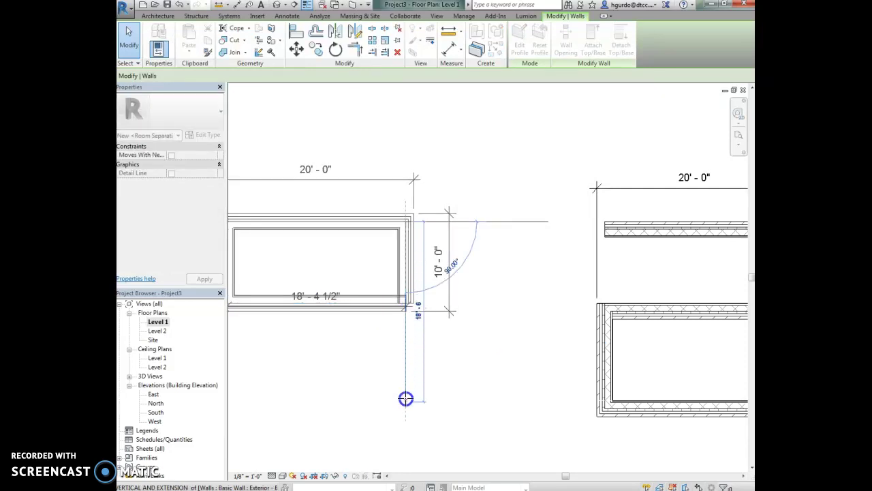
pyautogui.moveTo(405, 435); pyautogui.dragTo(404, 437)
pyautogui.click(483, 419)
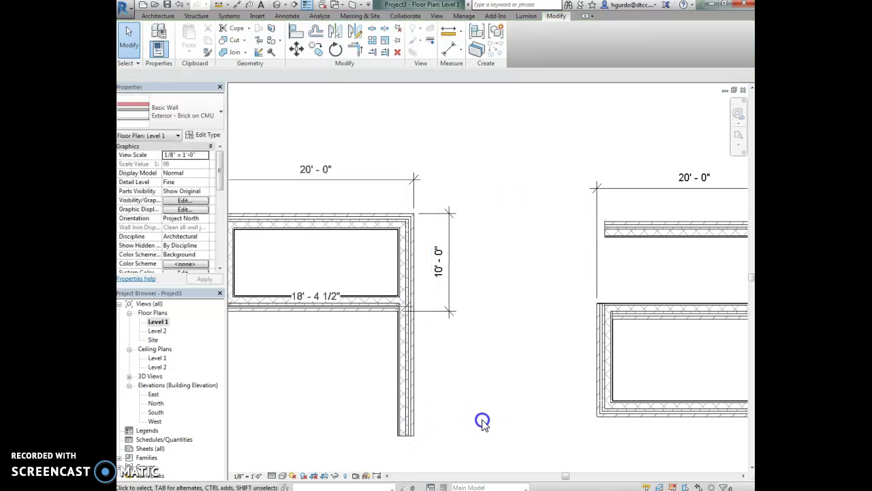
pyautogui.click(410, 440)
pyautogui.moveTo(406, 434); pyautogui.dragTo(410, 244)
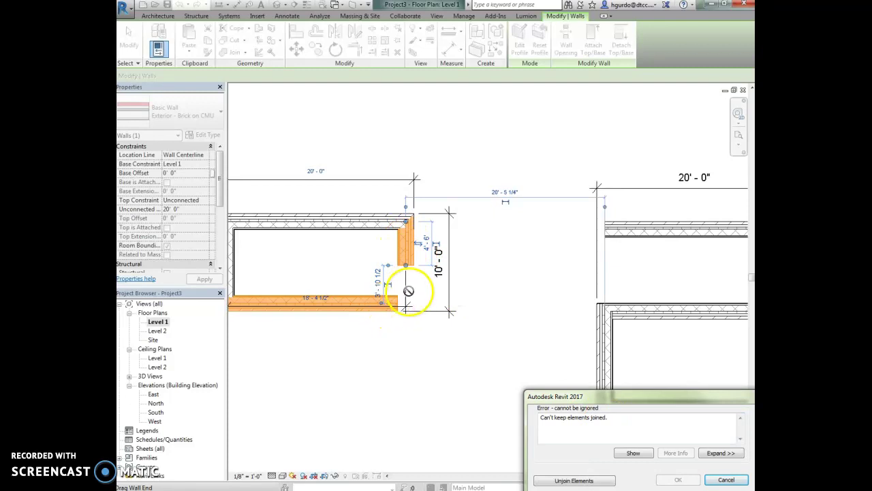
# Step: Finish shortening the left room's right wall and choose Unjoin Elements so it holds
pyautogui.moveTo(410, 281); pyautogui.dragTo(403, 256)
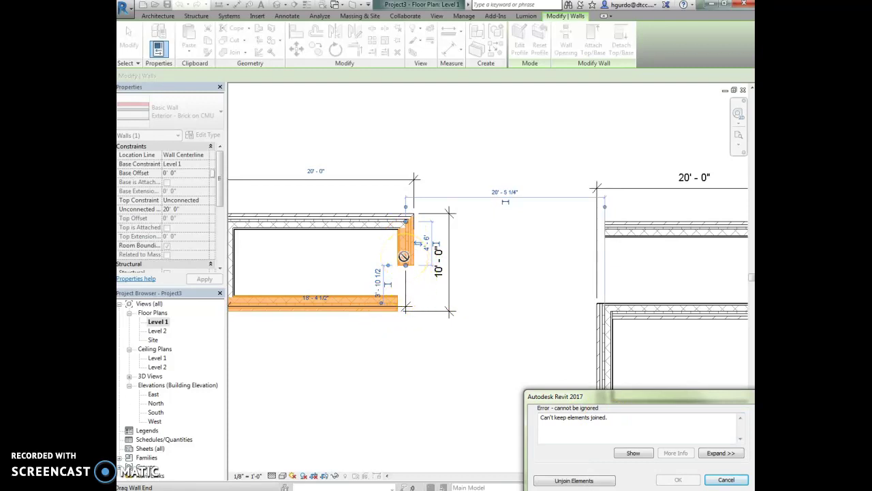
pyautogui.moveTo(406, 264); pyautogui.dragTo(407, 265)
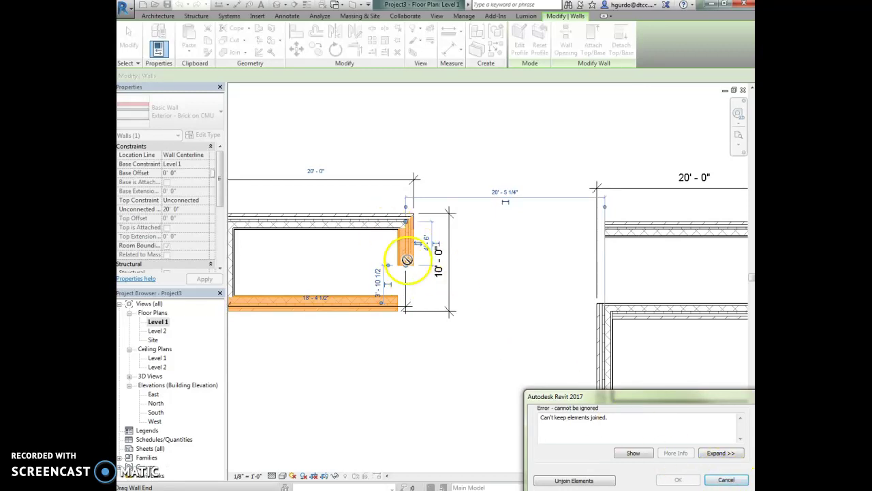
pyautogui.click(574, 480)
pyautogui.click(355, 358)
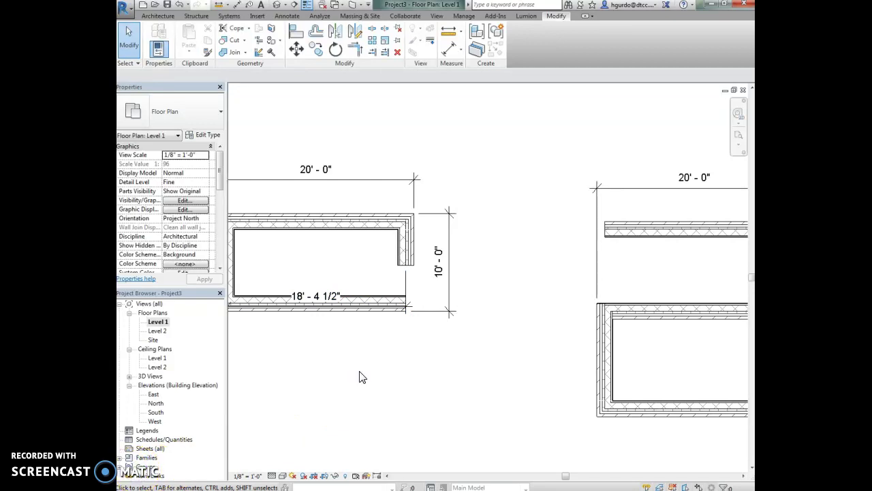
# Step: Open the East elevation and select the Level 2 line, cancelling the move
pyautogui.doubleClick(158, 331)
pyautogui.scroll(-2, 383, 374)
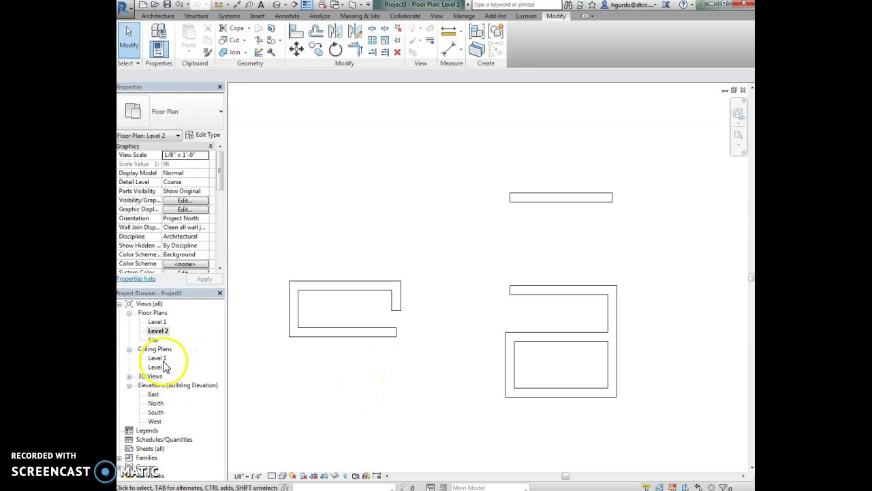
pyautogui.doubleClick(152, 394)
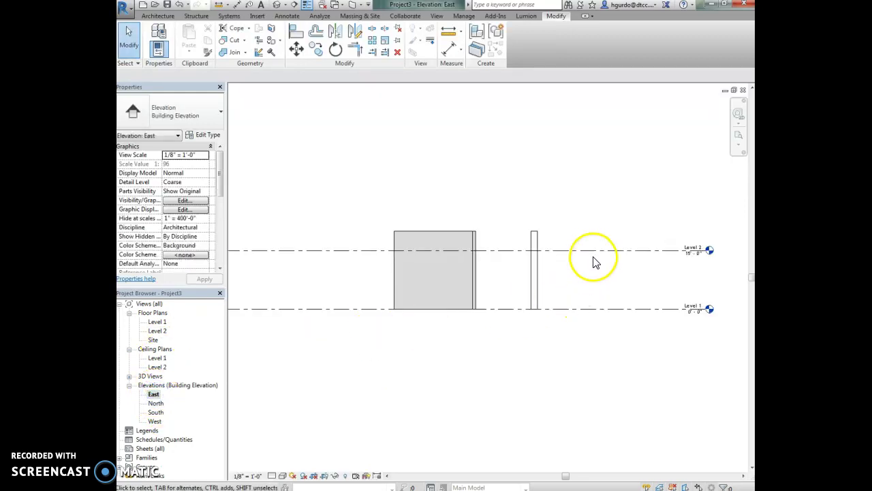
pyautogui.click(591, 251)
pyautogui.click(315, 48)
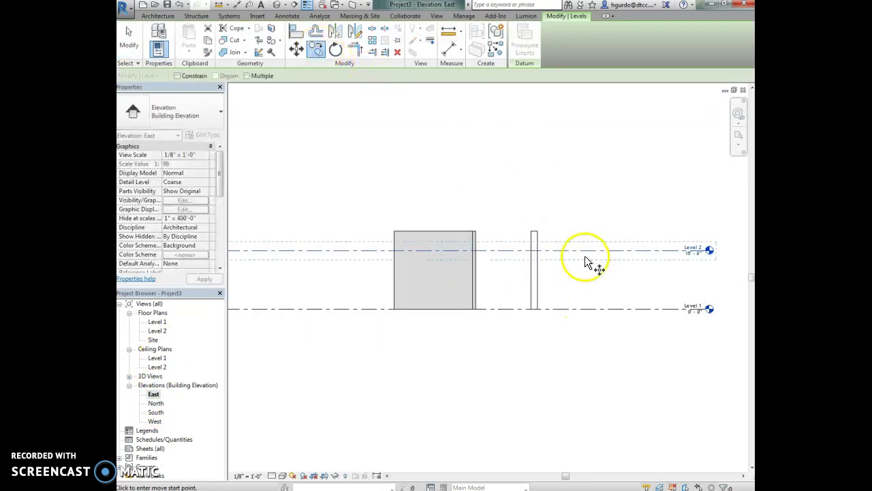
pyautogui.press('Escape')
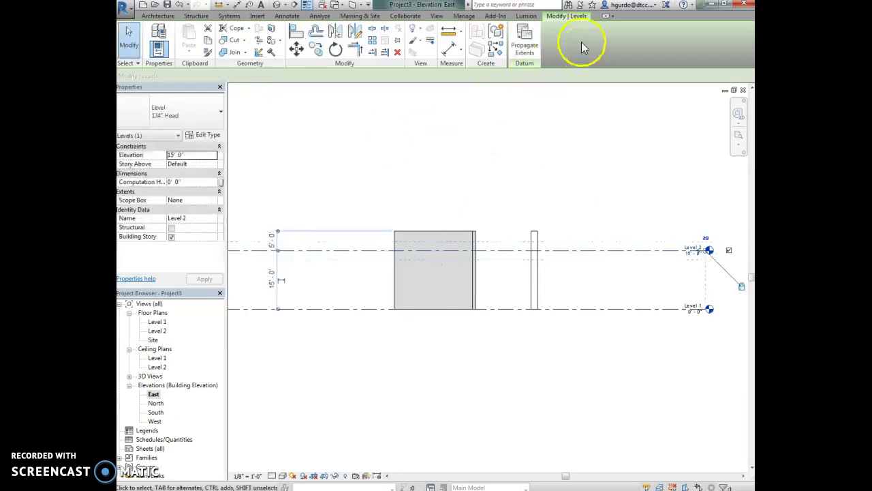
pyautogui.click(503, 262)
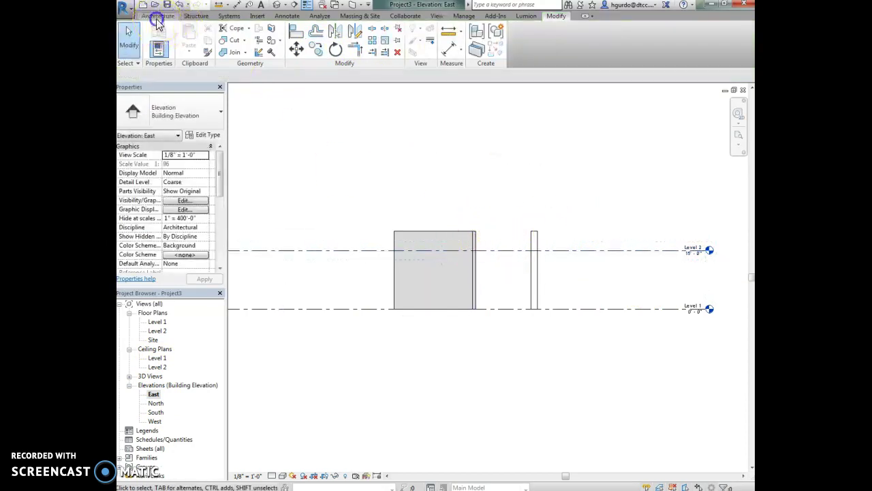
# Step: Draw a new Level 3 line above Level 2, ending at the level heads
pyautogui.click(158, 15)
pyautogui.click(647, 34)
pyautogui.scroll(-2, 656, 210)
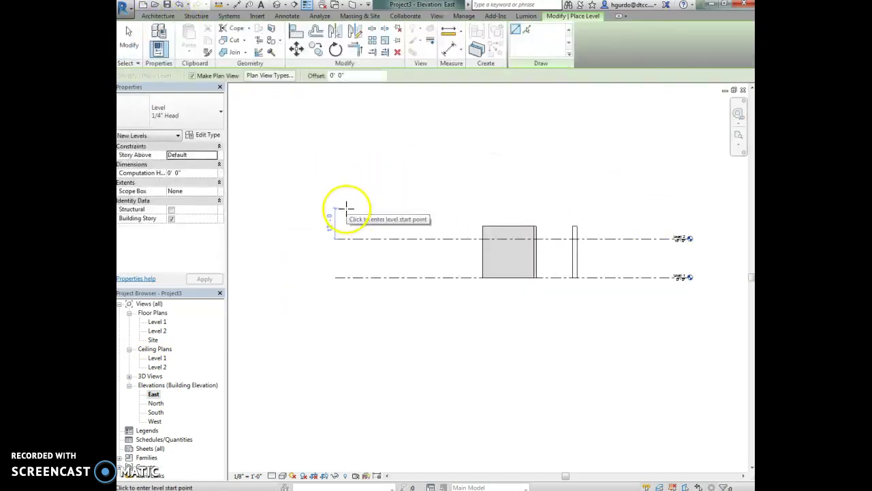
pyautogui.click(337, 189)
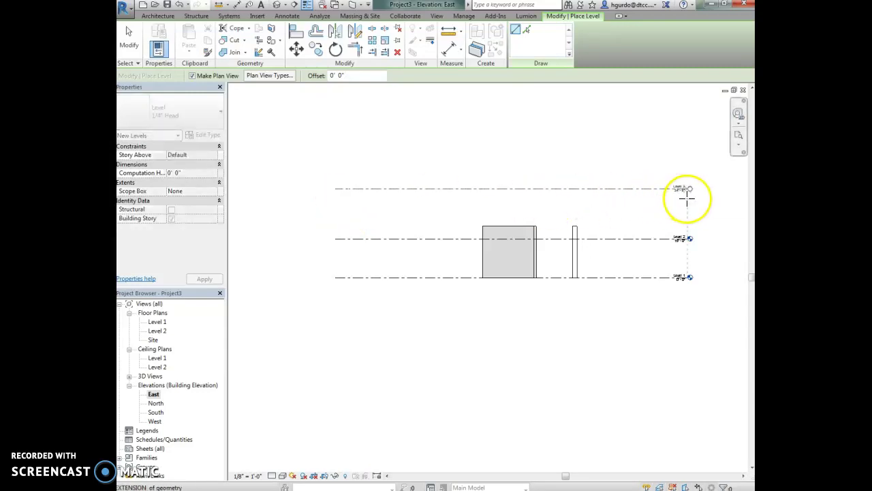
pyautogui.click(687, 194)
pyautogui.press('Escape')
pyautogui.press('Escape')
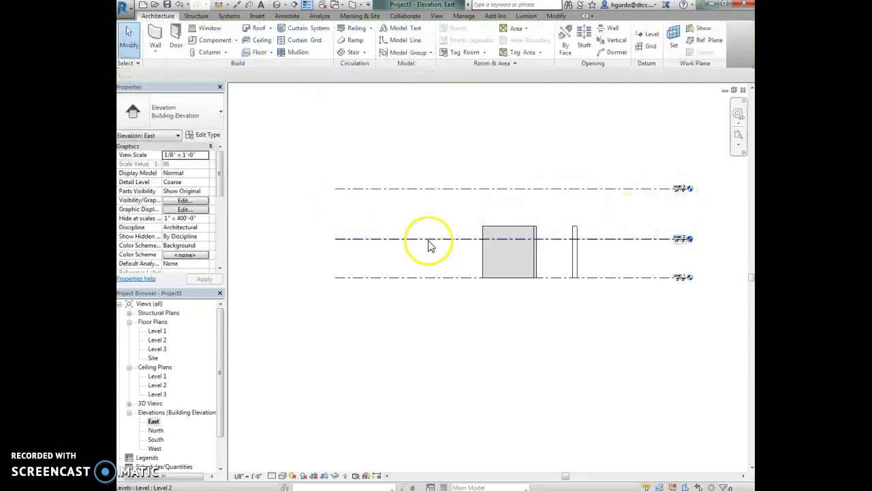
# Step: In the Level 3 floor plan, set the Underlay base level to Level 1 and apply
pyautogui.doubleClick(157, 348)
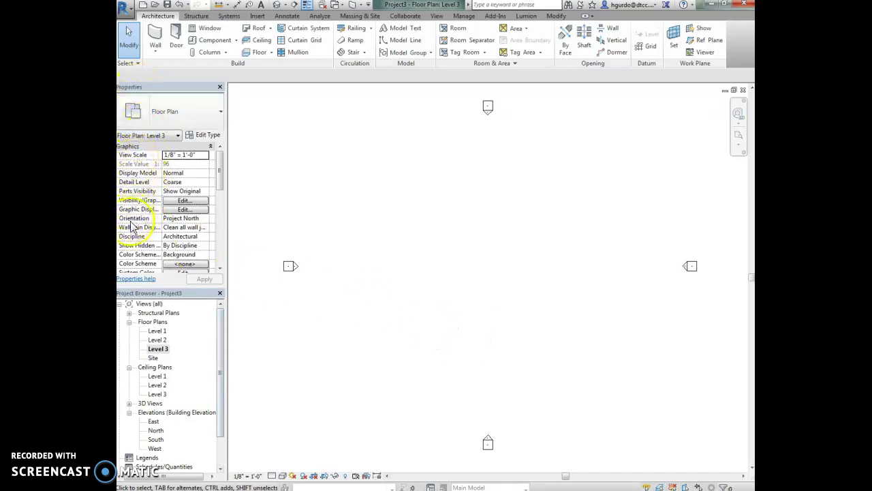
pyautogui.moveTo(221, 175); pyautogui.dragTo(220, 204)
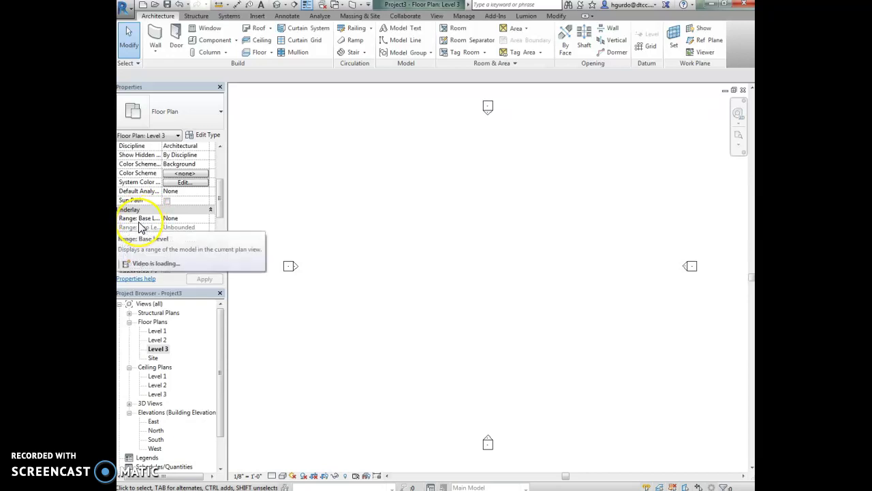
pyautogui.click(205, 219)
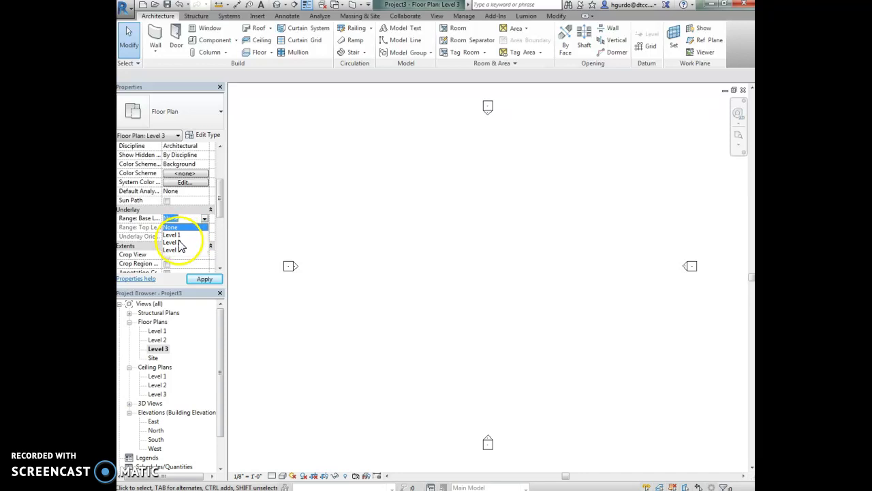
pyautogui.click(175, 235)
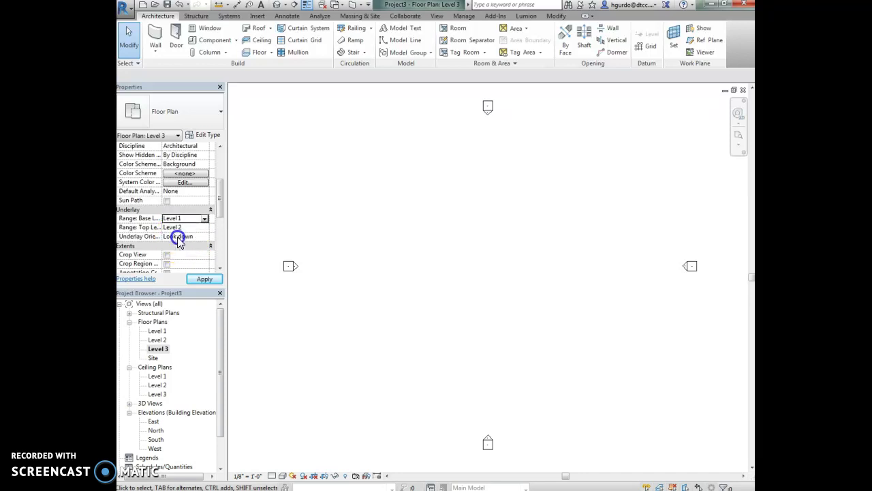
pyautogui.click(203, 280)
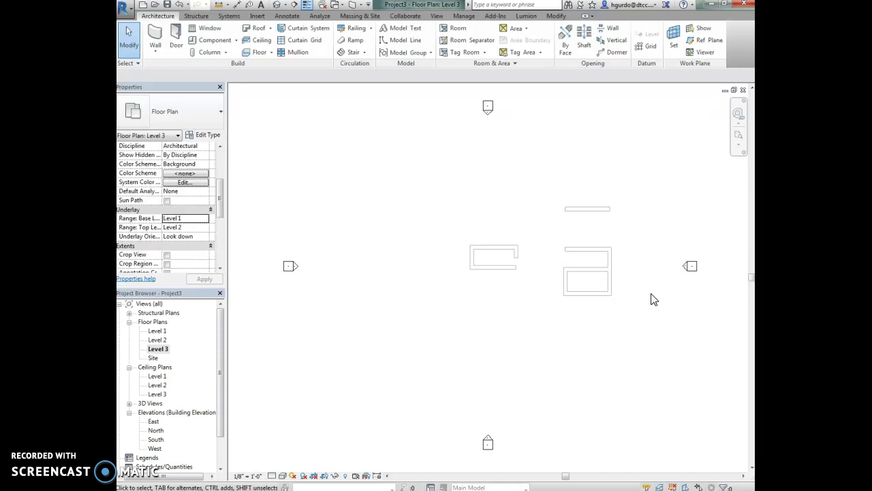
pyautogui.click(599, 250)
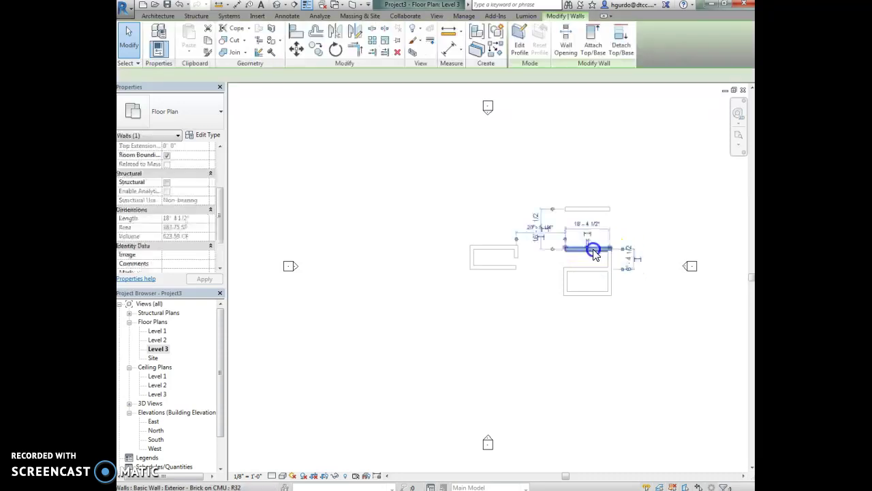
pyautogui.moveTo(600, 247); pyautogui.dragTo(591, 230)
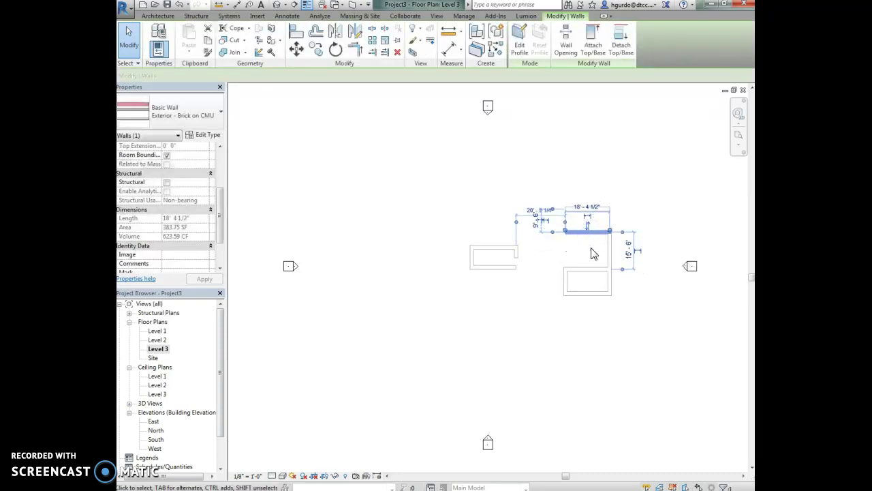
pyautogui.click(157, 9)
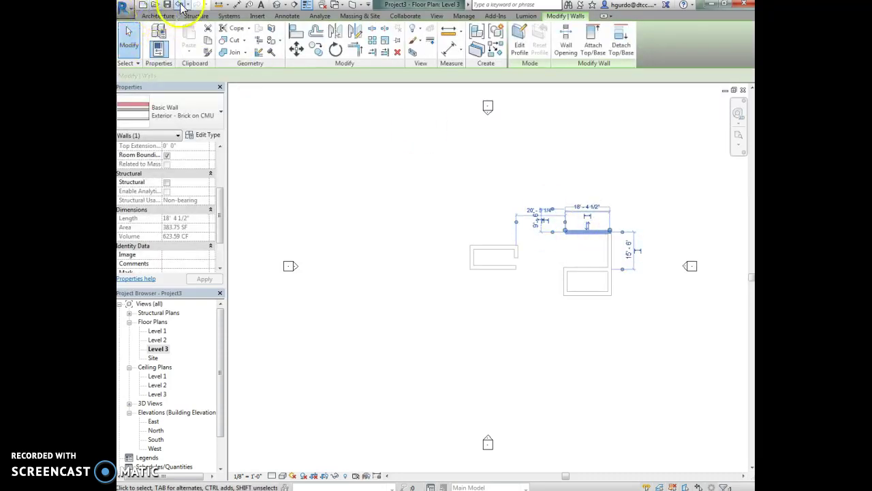
pyautogui.click(179, 5)
pyautogui.scroll(2, 634, 259)
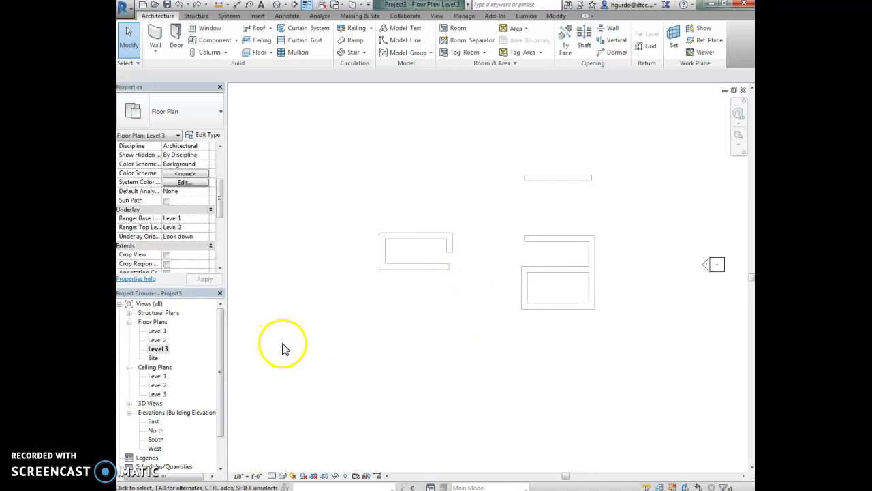
# Step: Check the default 3D view, North elevation and Level 3 plan, ending on the East elevation
pyautogui.click(275, 5)
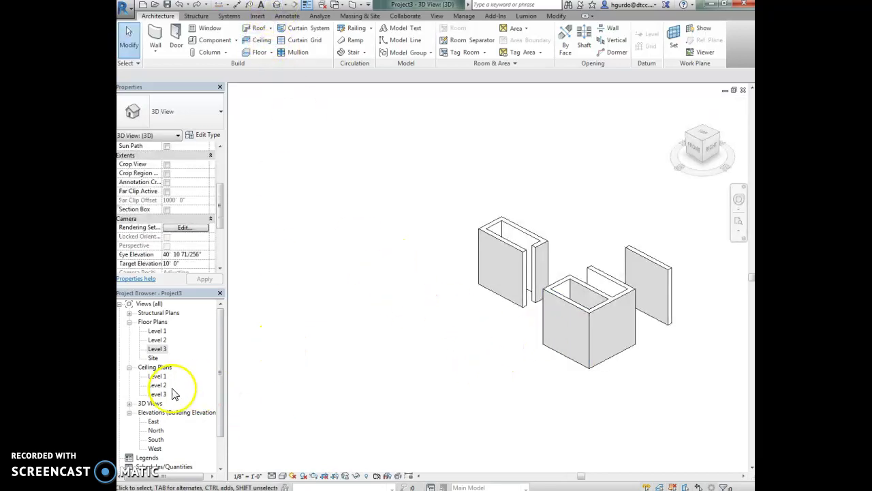
pyautogui.doubleClick(156, 430)
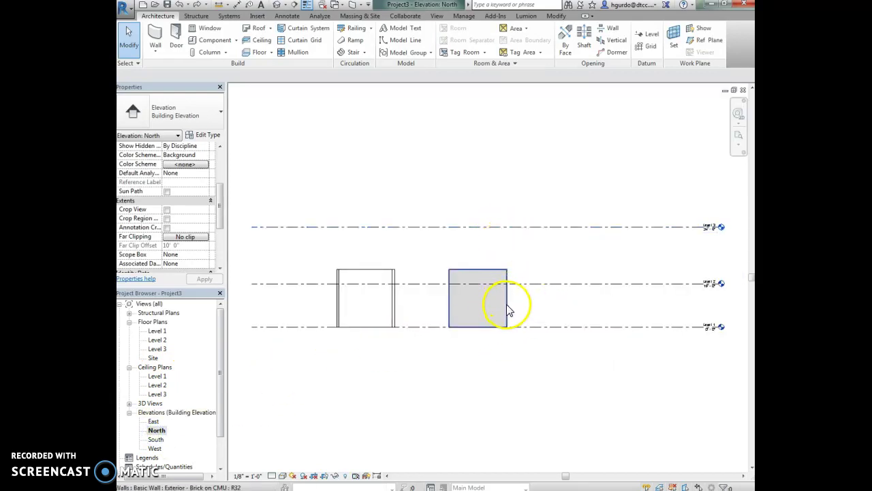
pyautogui.click(507, 304)
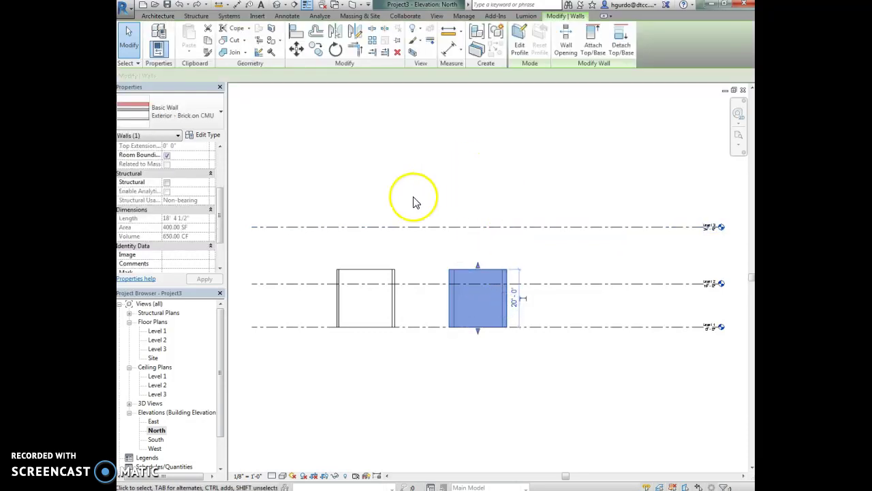
pyautogui.doubleClick(159, 348)
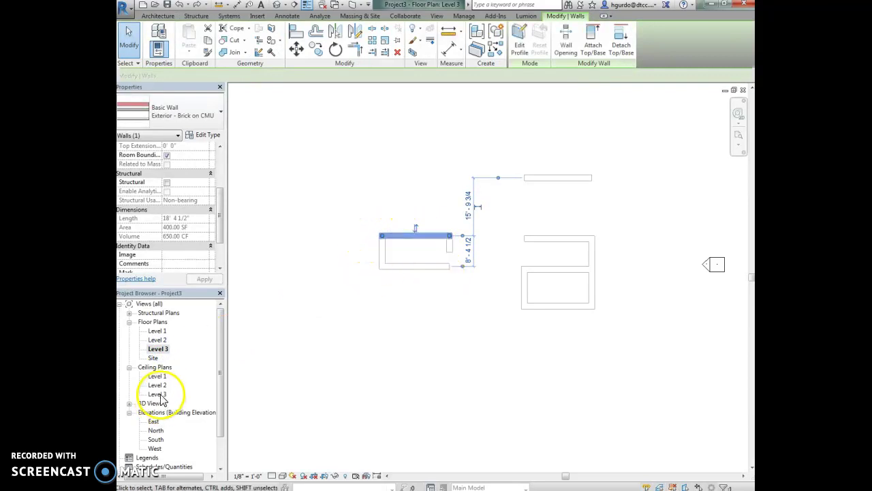
pyautogui.doubleClick(153, 421)
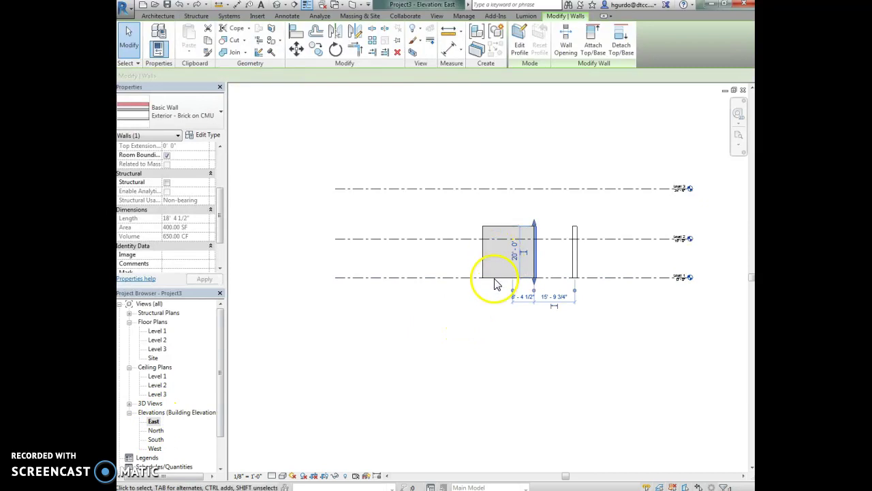
pyautogui.click(488, 223)
pyautogui.moveTo(551, 233); pyautogui.dragTo(456, 221)
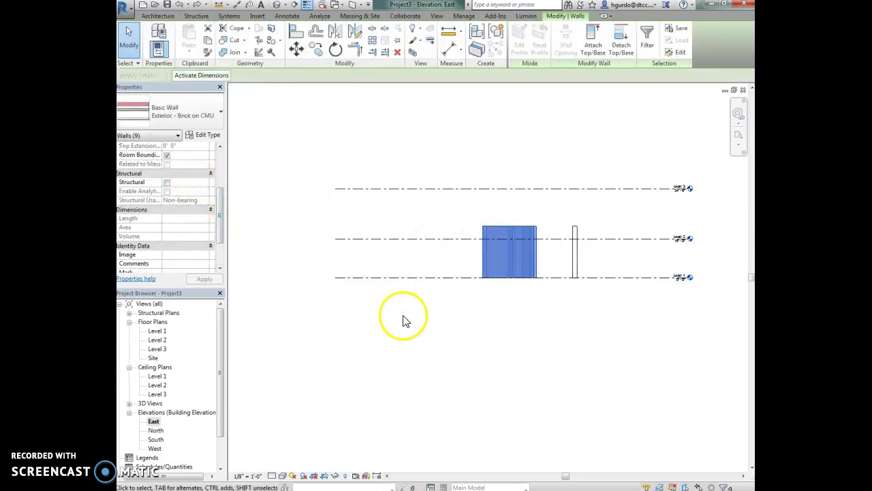
pyautogui.moveTo(222, 208); pyautogui.dragTo(220, 165)
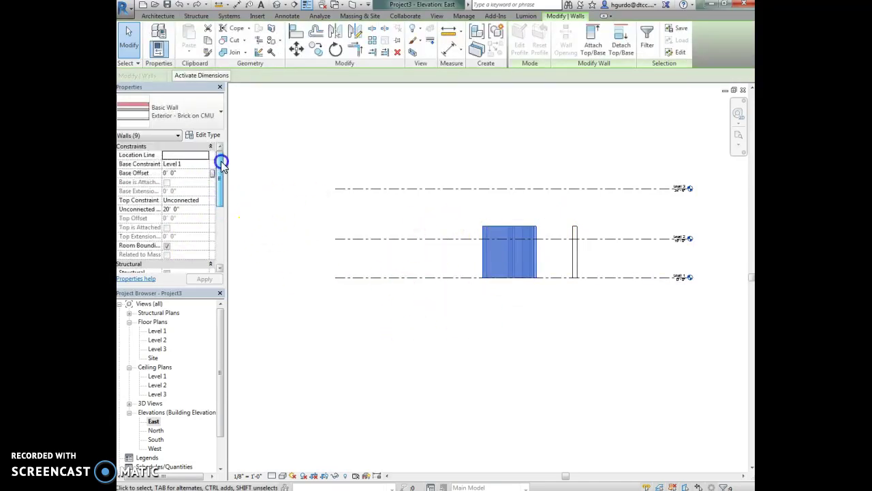
pyautogui.click(203, 201)
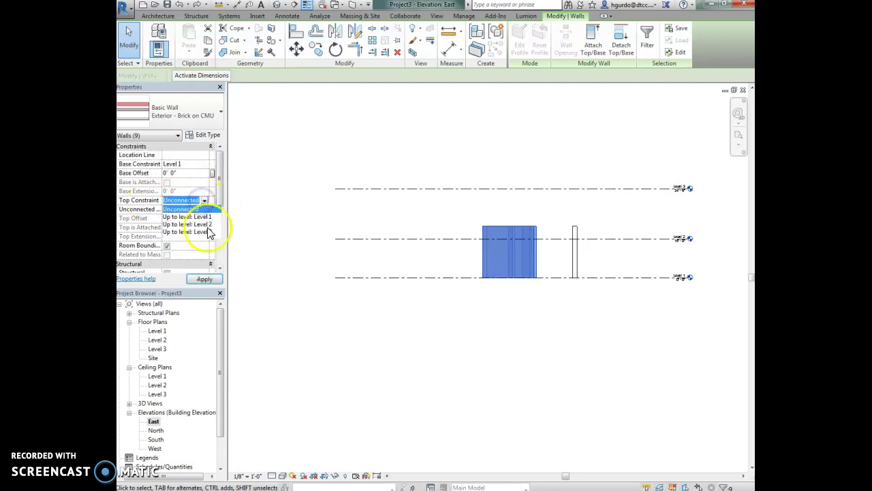
pyautogui.click(204, 232)
pyautogui.click(205, 279)
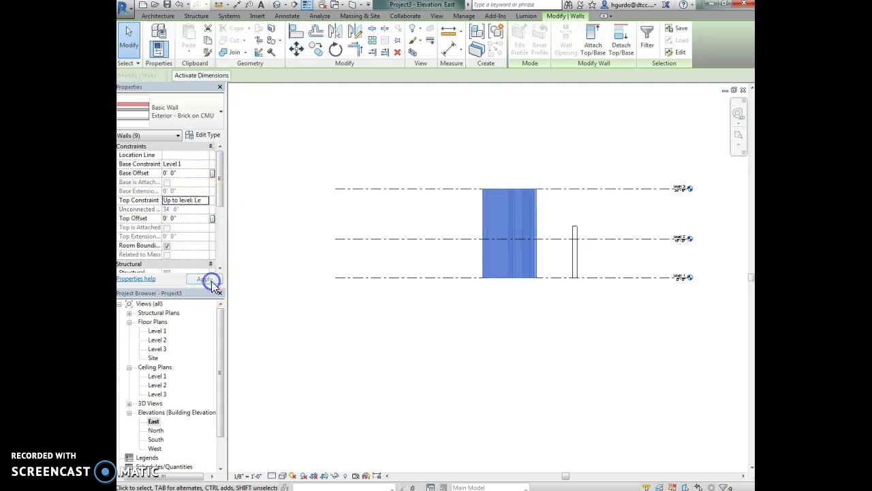
pyautogui.click(528, 323)
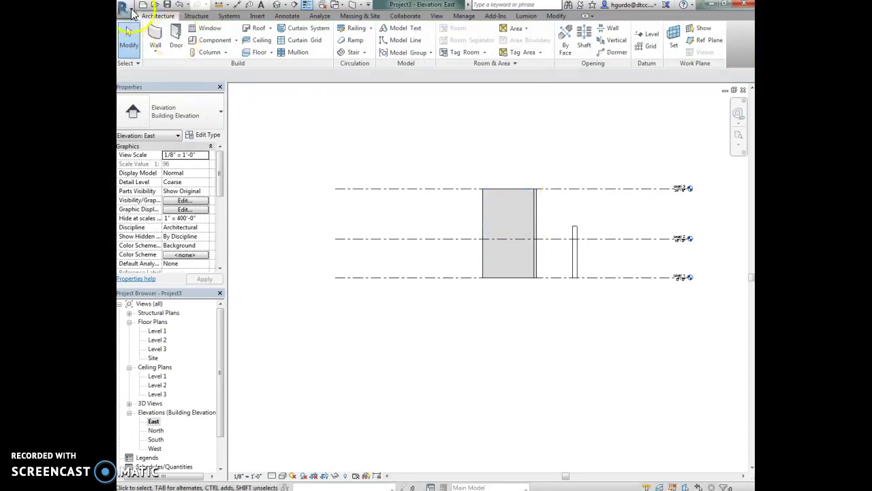
# Step: Undo the height change, then copy the wall 20' straight up with Constrain unchecked
pyautogui.click(179, 5)
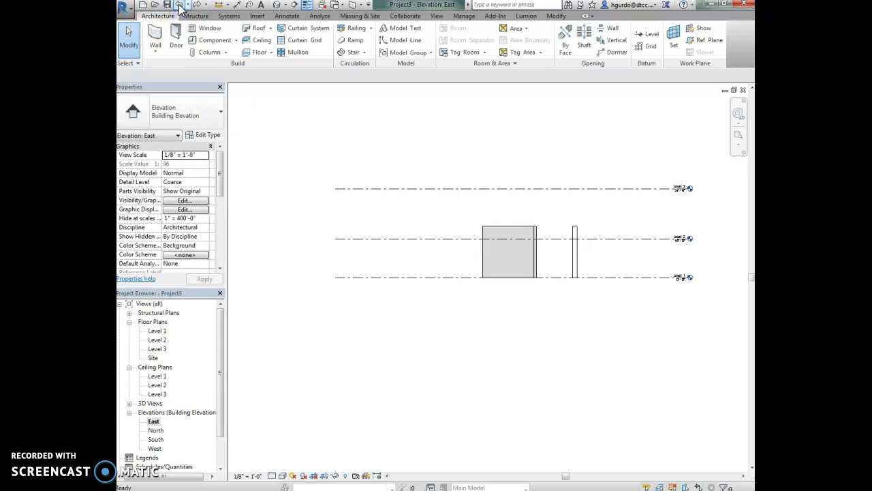
pyautogui.scroll(4, 518, 218)
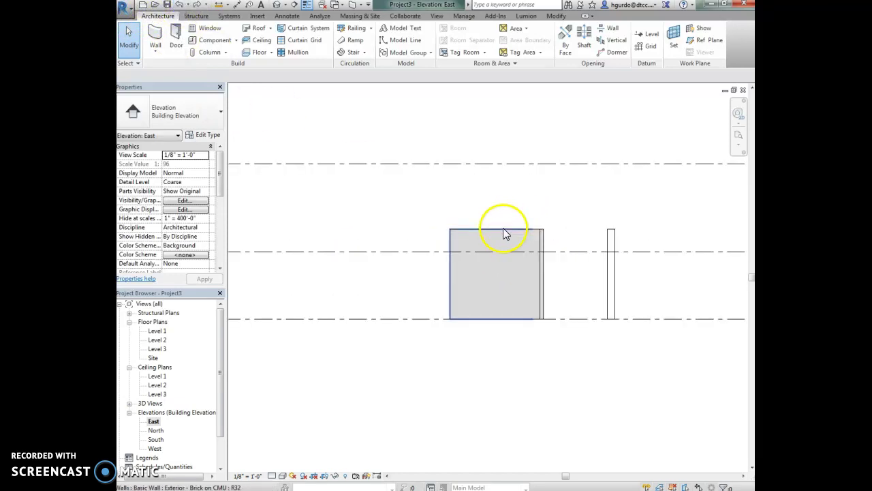
pyautogui.click(503, 232)
pyautogui.click(316, 47)
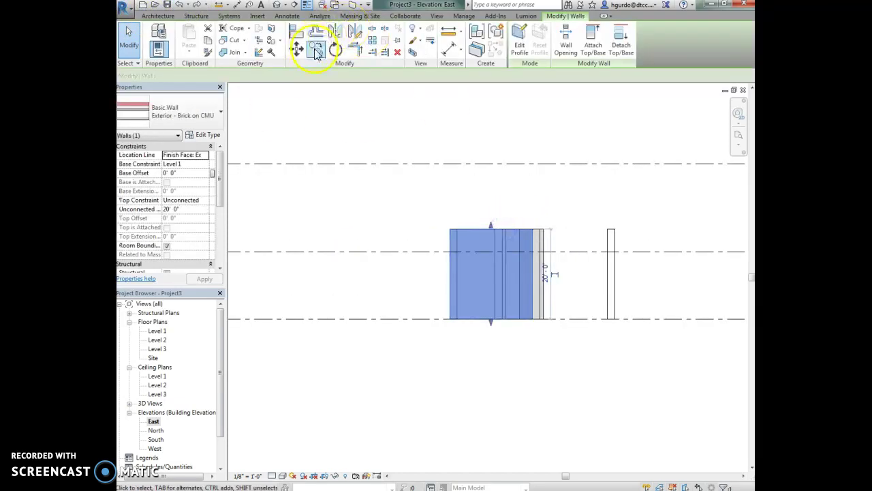
pyautogui.click(451, 320)
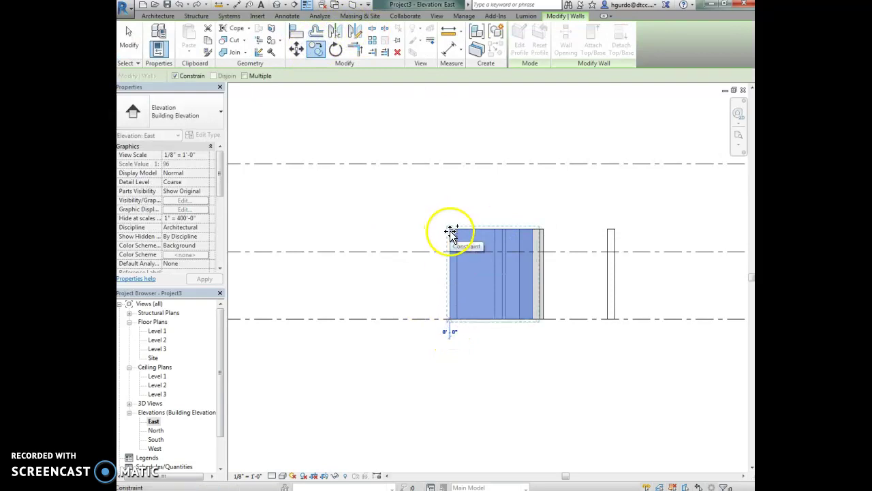
pyautogui.click(176, 76)
pyautogui.scroll(3, 456, 229)
pyautogui.click(446, 232)
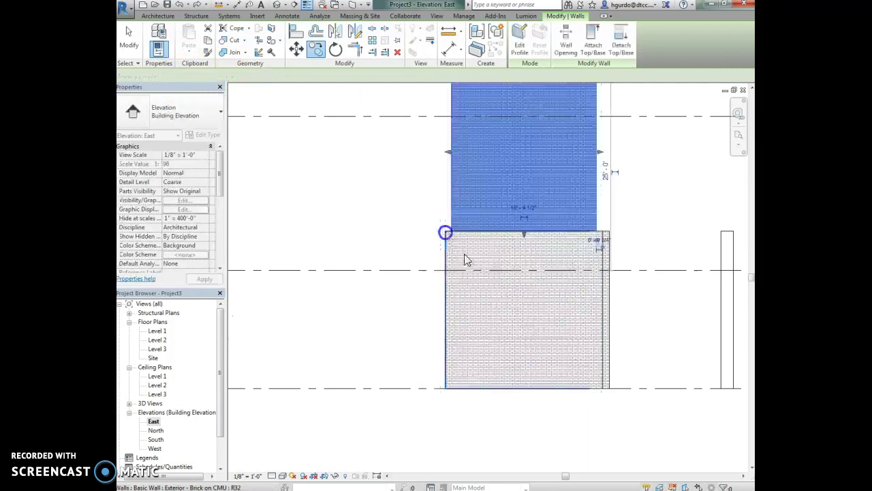
pyautogui.press('Escape')
# Step: Check the stacked walls in the default 3D view and return to the East elevation
pyautogui.scroll(2, 428, 260)
pyautogui.scroll(-3, 428, 260)
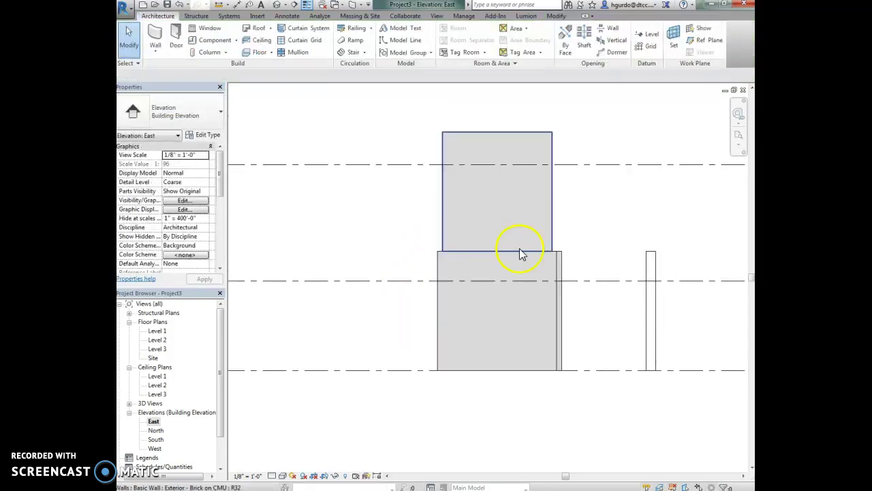
pyautogui.click(294, 6)
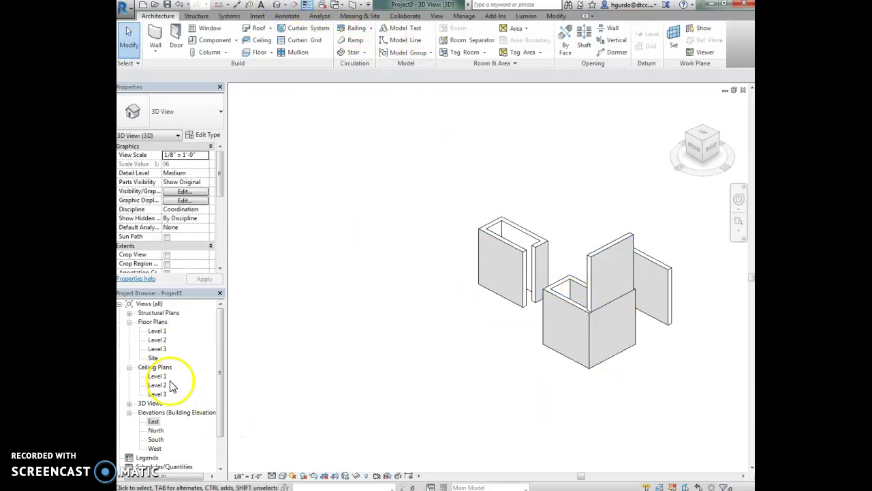
pyautogui.doubleClick(153, 421)
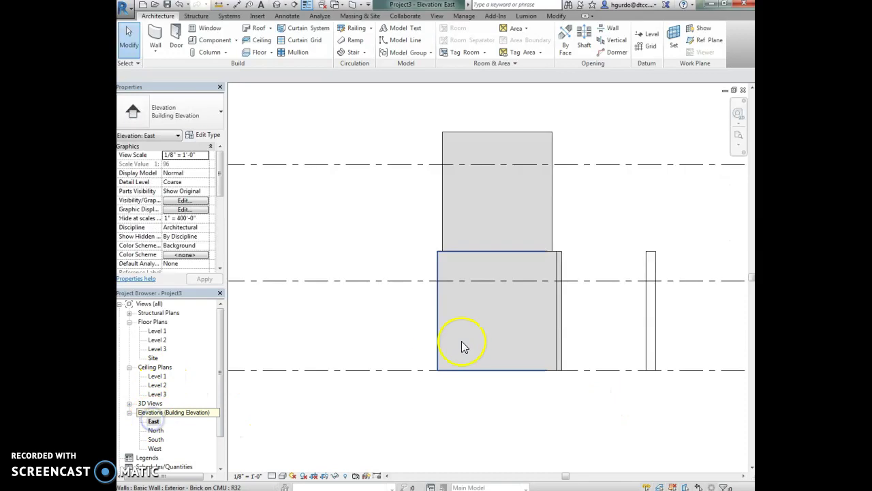
# Step: Delete the upper copy and set the lower wall's Top Constraint to Up to level: Level 3
pyautogui.click(535, 207)
pyautogui.press('Delete')
pyautogui.click(497, 251)
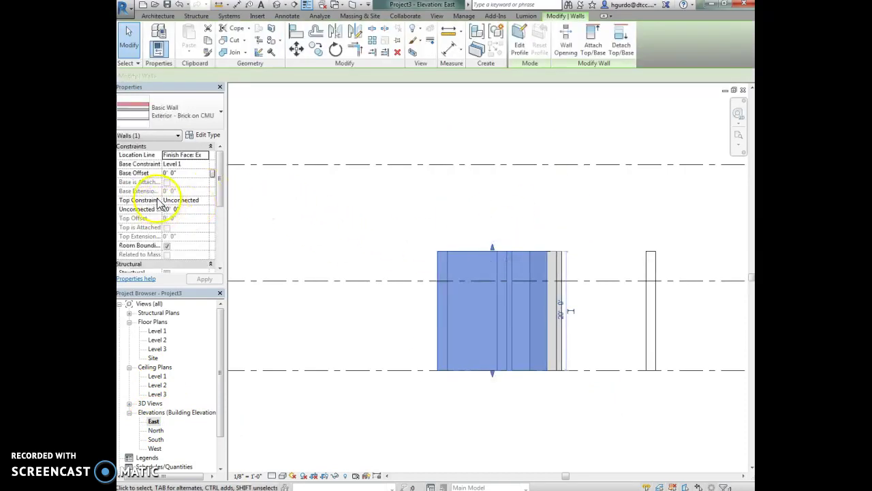
pyautogui.click(183, 199)
pyautogui.click(207, 203)
pyautogui.click(187, 233)
pyautogui.click(204, 278)
pyautogui.click(404, 432)
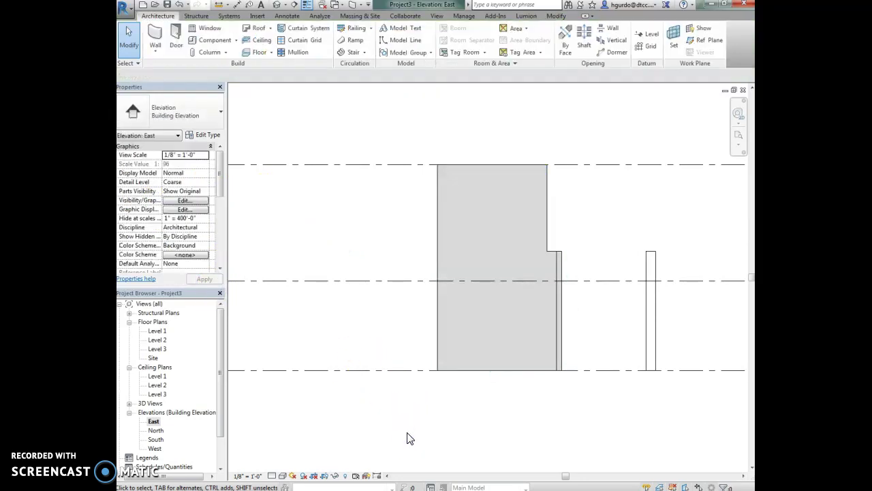
# Step: In the Level 1 plan, place a door in the right room's bottom wall
pyautogui.doubleClick(157, 330)
pyautogui.scroll(-2, 380, 384)
pyautogui.moveTo(569, 439); pyautogui.dragTo(496, 425, button='middle')
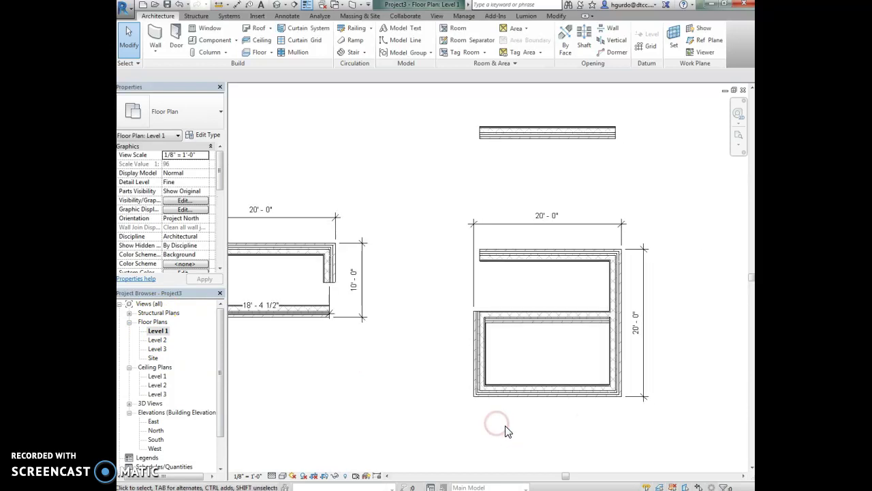
pyautogui.moveTo(367, 412); pyautogui.dragTo(470, 401, button='middle')
pyautogui.scroll(4, 577, 393)
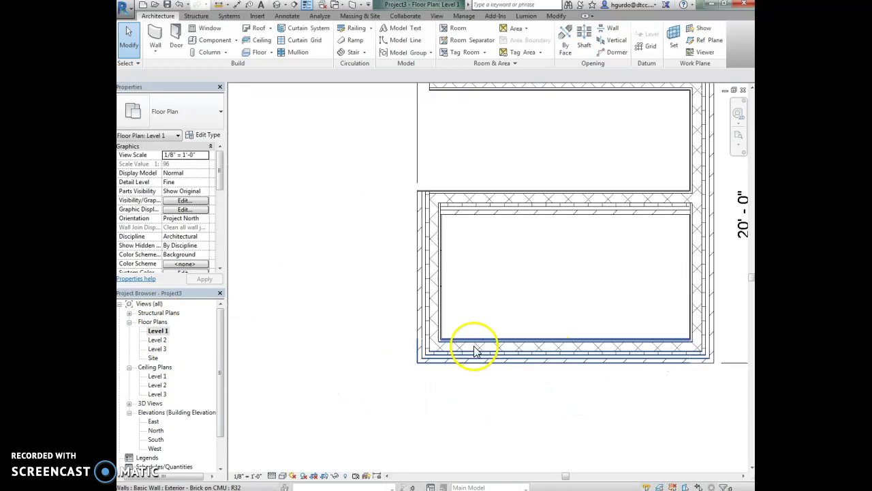
pyautogui.click(176, 37)
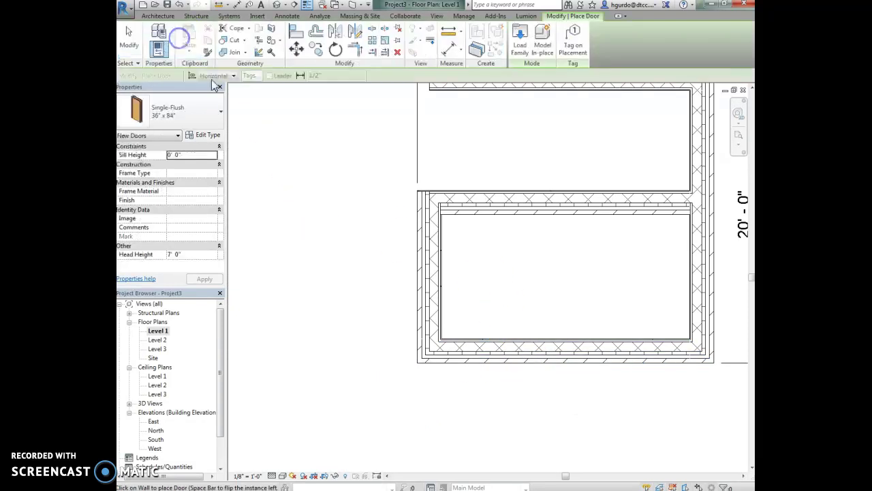
pyautogui.click(478, 348)
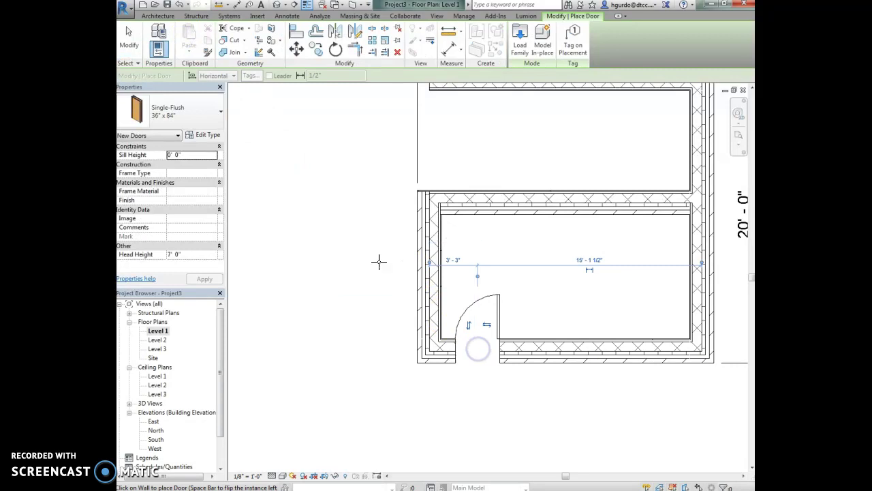
pyautogui.click(128, 38)
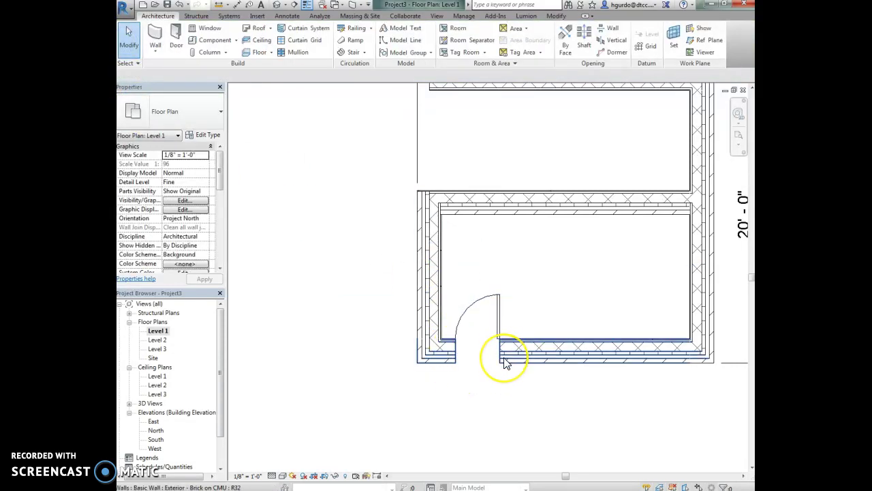
# Step: Shorten the bottom wall from its right end and add a door to the upper wall
pyautogui.click(607, 357)
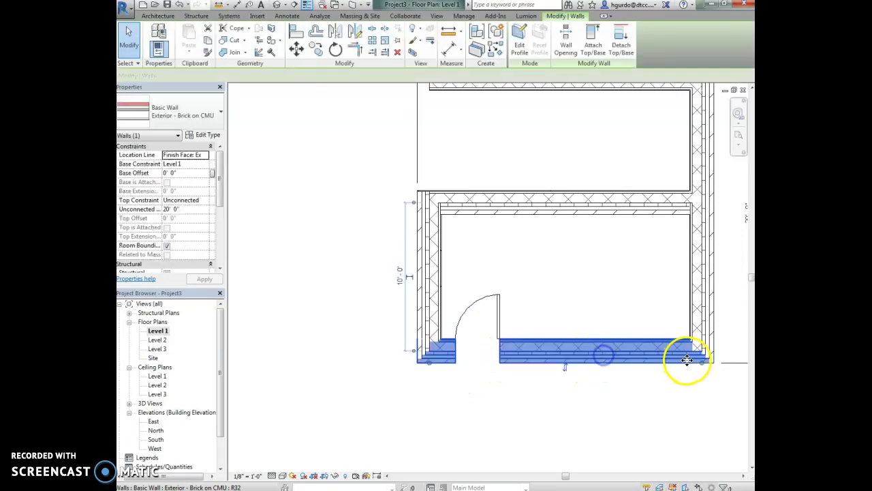
pyautogui.moveTo(705, 366); pyautogui.dragTo(634, 361)
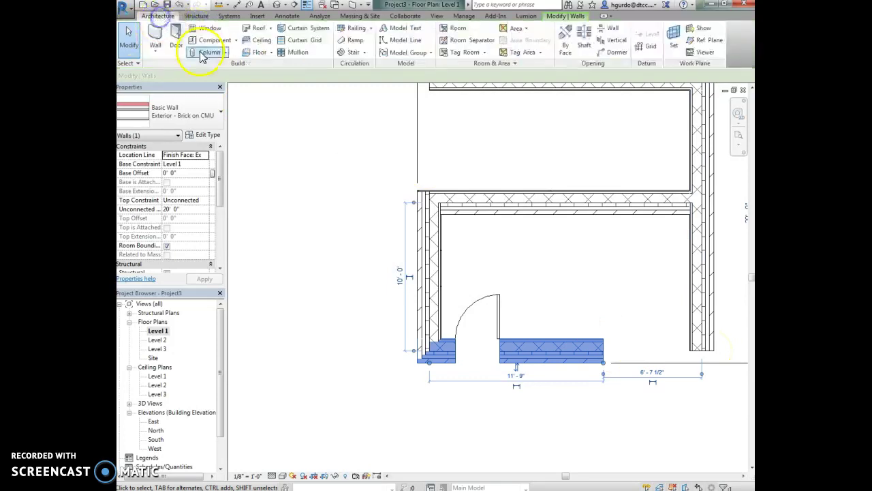
pyautogui.click(176, 35)
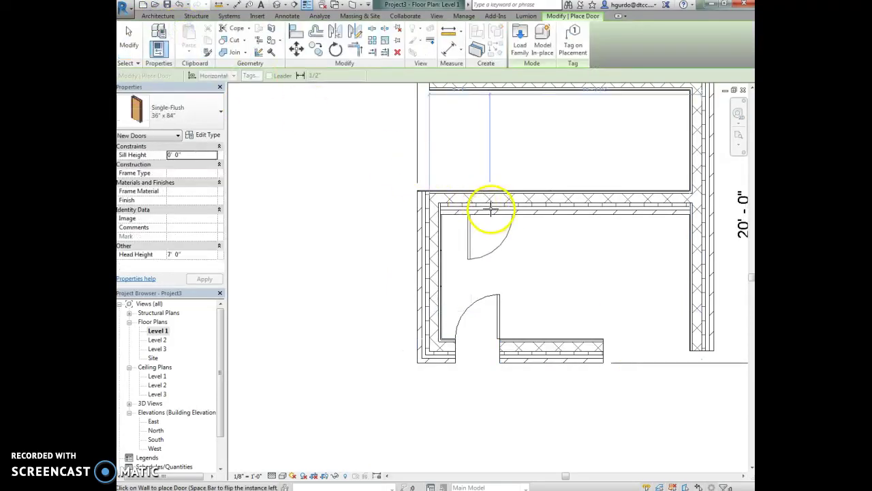
pyautogui.click(491, 208)
pyautogui.click(129, 41)
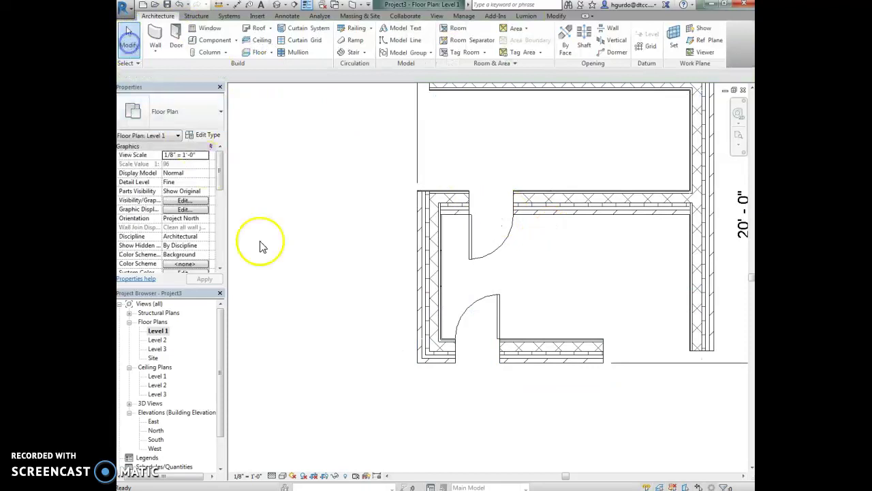
# Step: Build an Exterior - Brick on CMU wall on the arc model line using Pick Lines
pyautogui.scroll(-3, 409, 390)
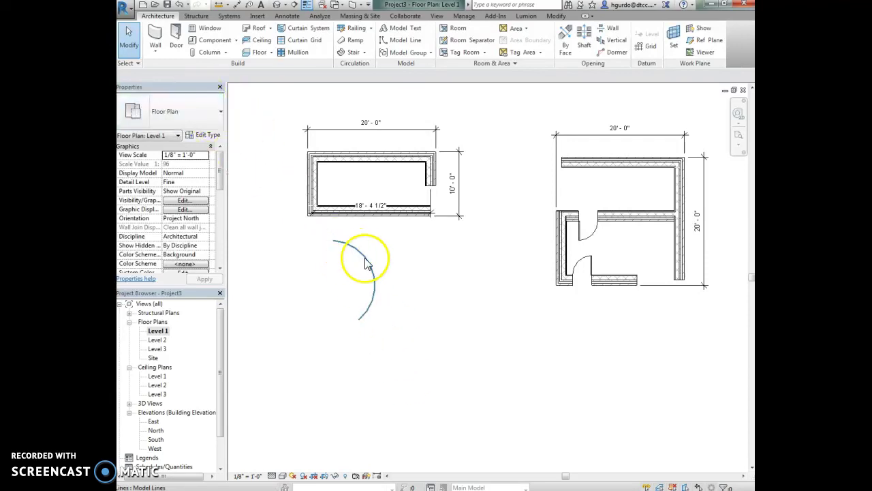
pyautogui.click(156, 36)
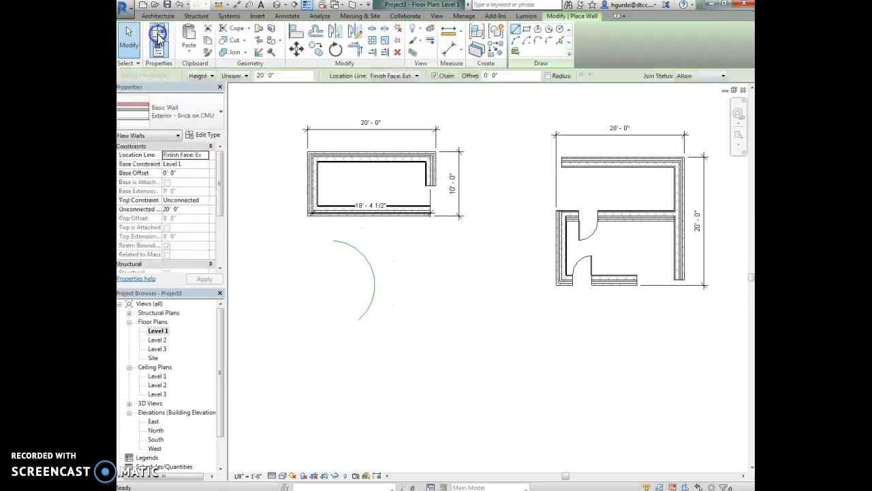
pyautogui.click(543, 65)
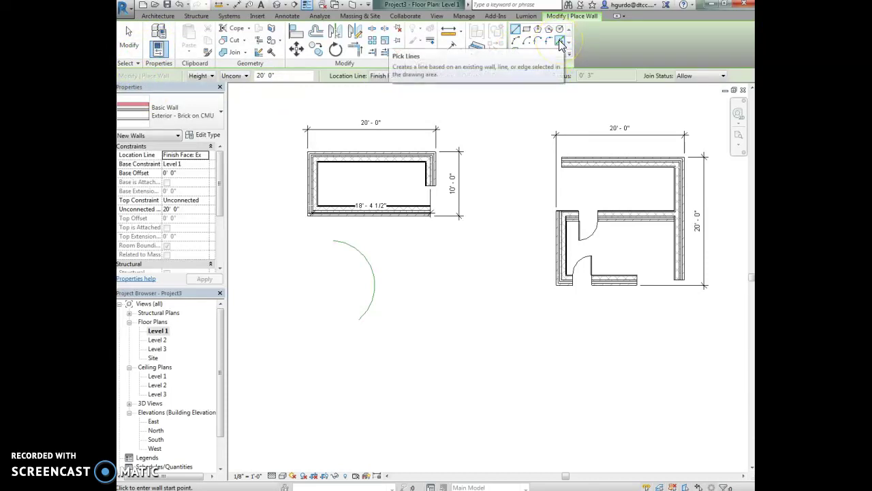
pyautogui.click(560, 42)
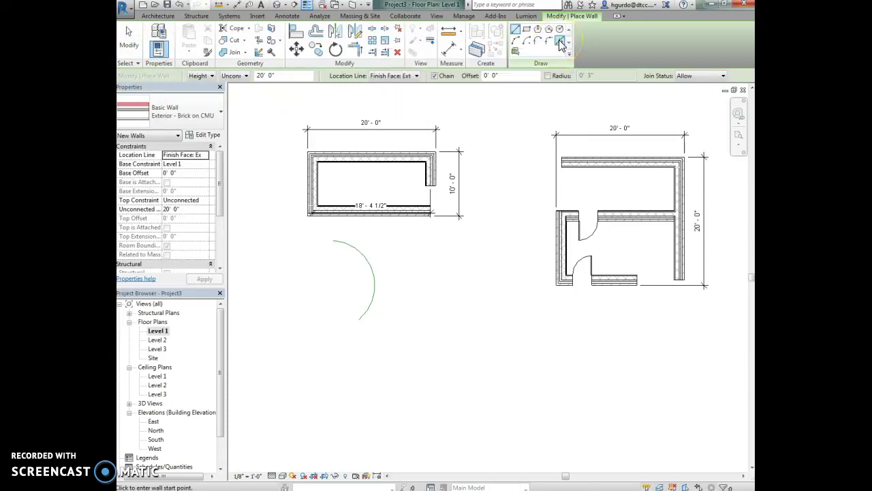
pyautogui.click(374, 280)
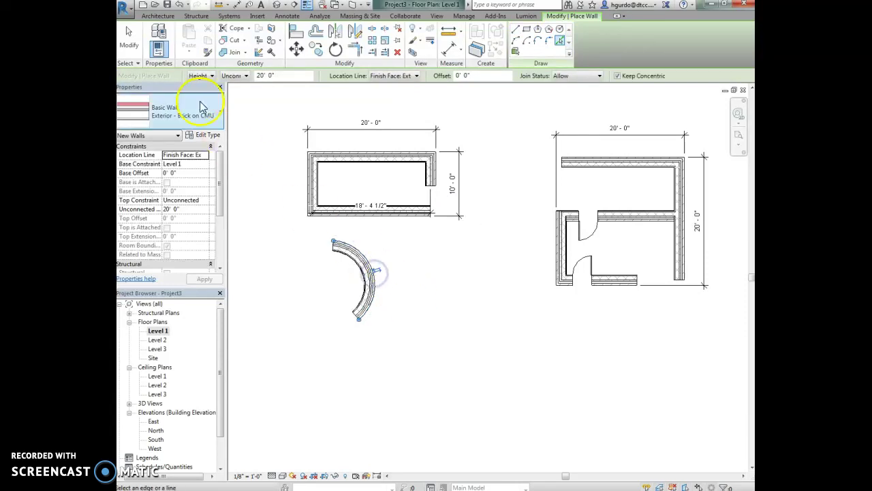
pyautogui.click(129, 38)
pyautogui.click(345, 248)
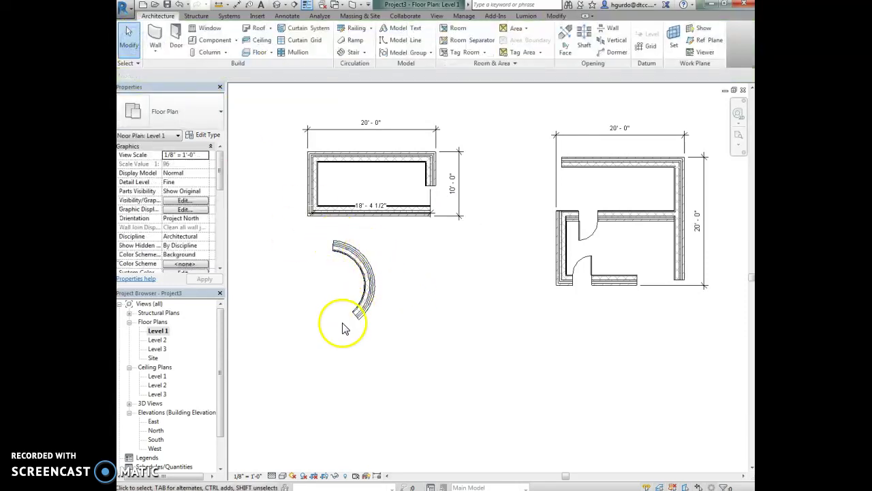
pyautogui.scroll(1, 364, 307)
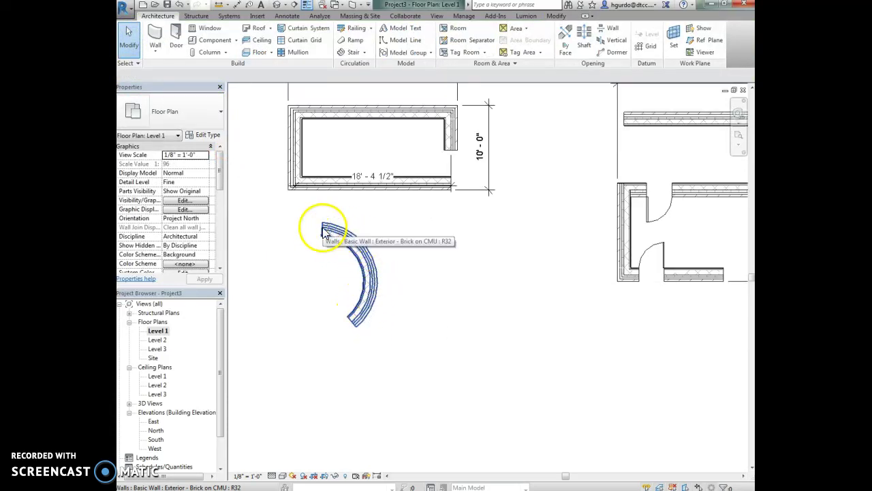
pyautogui.click(346, 405)
pyautogui.click(345, 398)
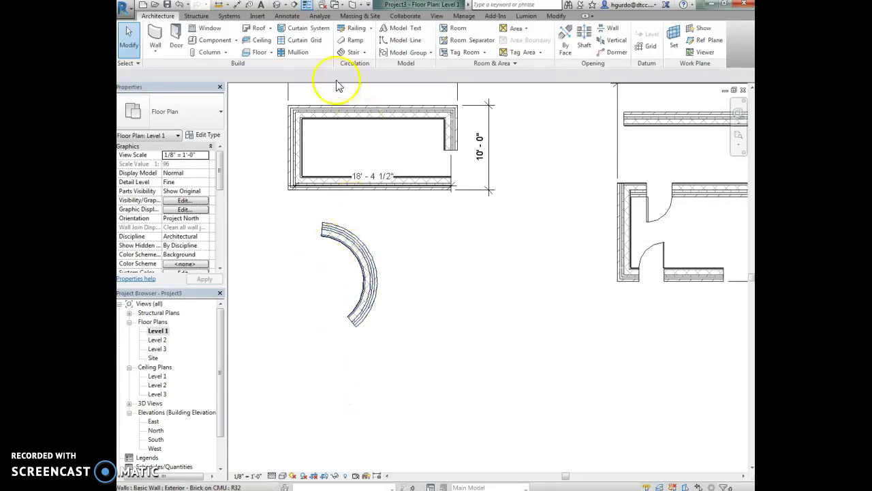
# Step: Draw a straight wall below the arc and extend its left end further left
pyautogui.click(157, 38)
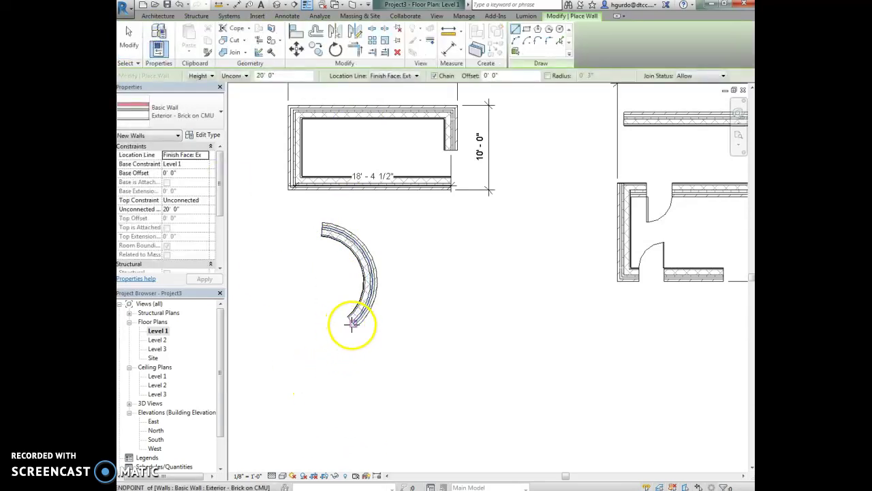
pyautogui.click(354, 349)
pyautogui.click(560, 349)
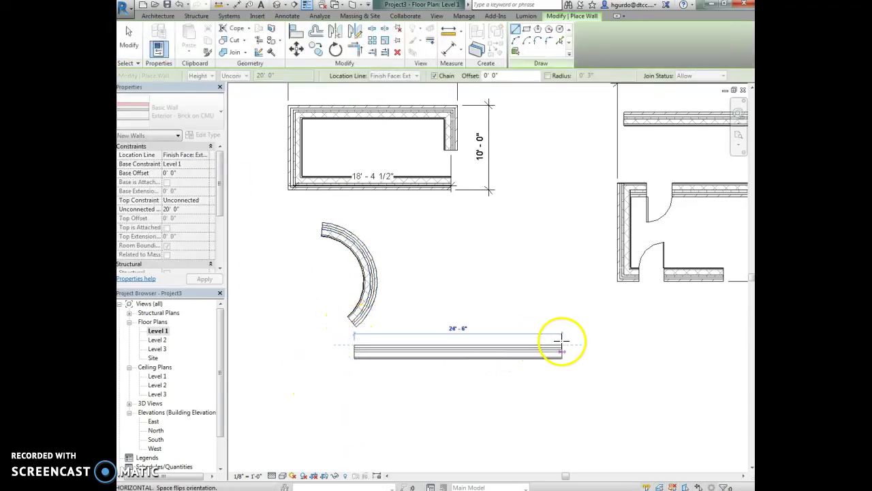
pyautogui.press('Escape')
pyautogui.press('Escape')
pyautogui.click(353, 351)
pyautogui.moveTo(353, 351); pyautogui.dragTo(273, 349)
pyautogui.press('Escape')
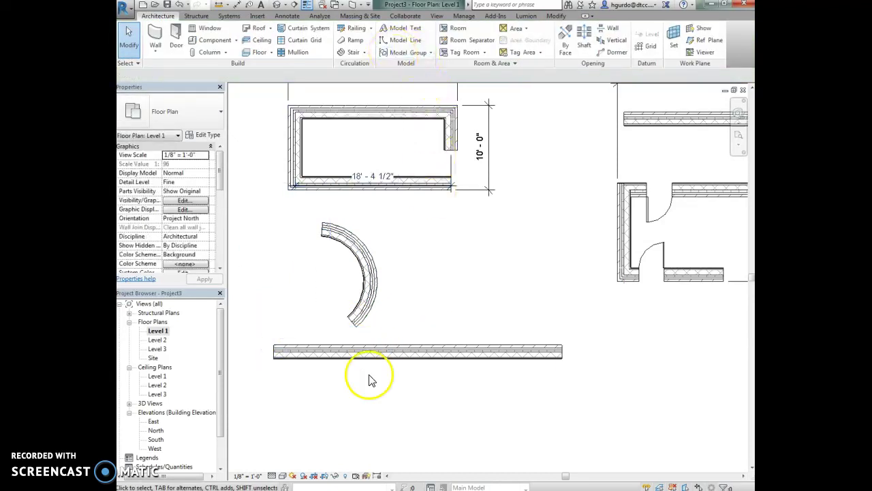
# Step: Extend the arc wall's end down toward the straight wall
pyautogui.click(359, 351)
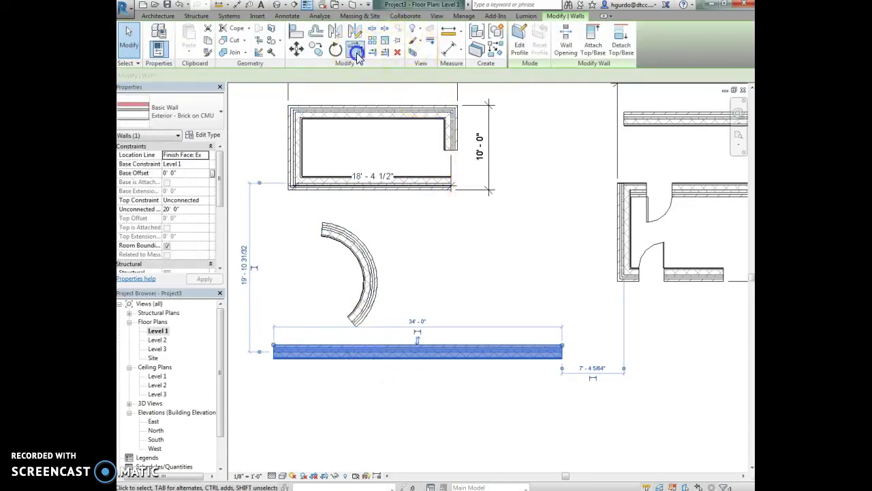
pyautogui.click(355, 49)
pyautogui.click(360, 325)
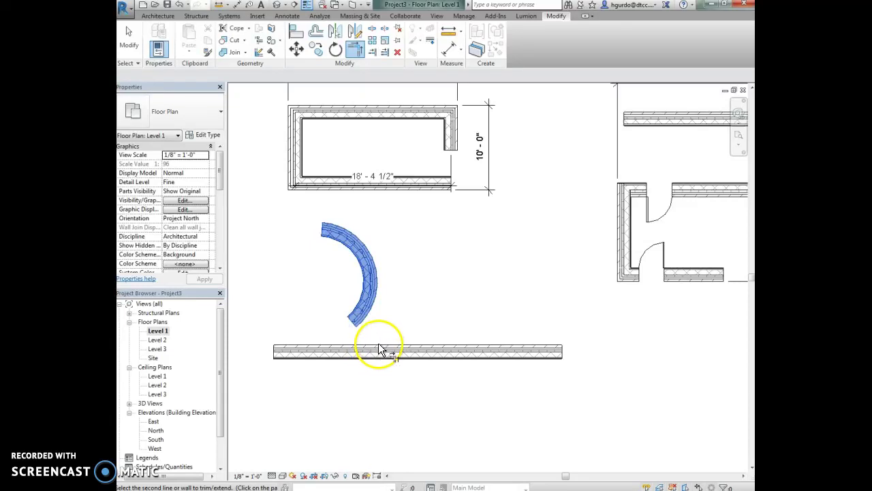
pyautogui.press('Escape')
pyautogui.press('Escape')
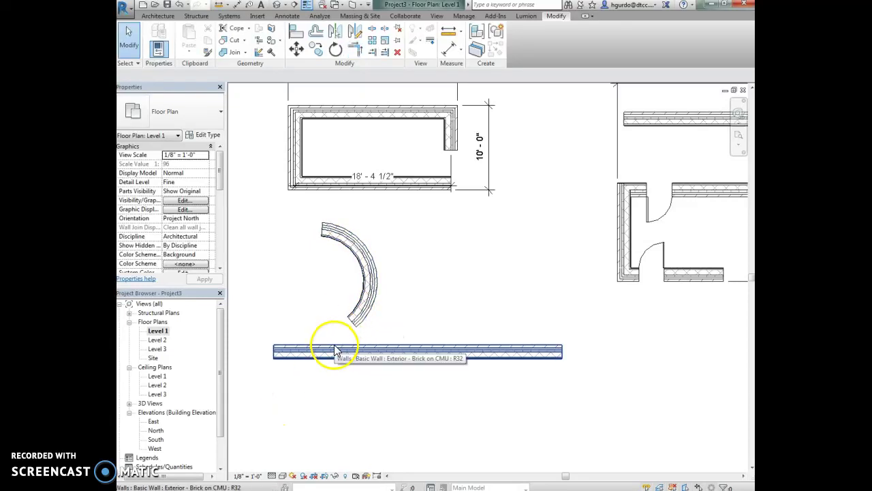
pyautogui.click(356, 315)
pyautogui.moveTo(358, 333); pyautogui.dragTo(305, 352)
pyautogui.click(296, 373)
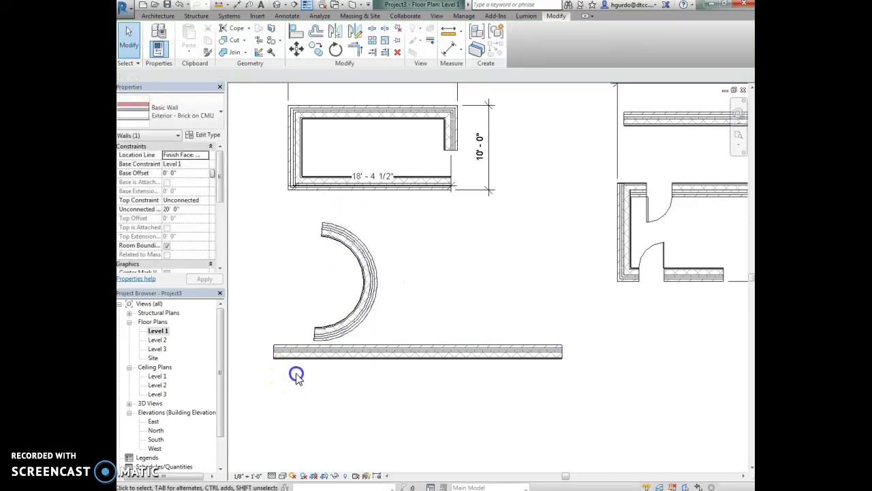
# Step: Trim/Extend to Corner (TR) to join the straight wall to the arc end
pyautogui.click(281, 349)
pyautogui.press('t')
pyautogui.press('r')
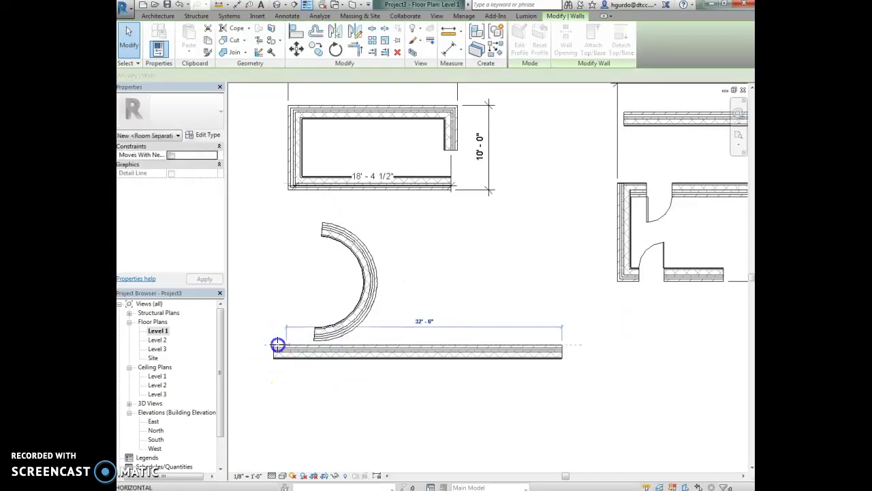
pyautogui.click(311, 340)
pyautogui.click(314, 360)
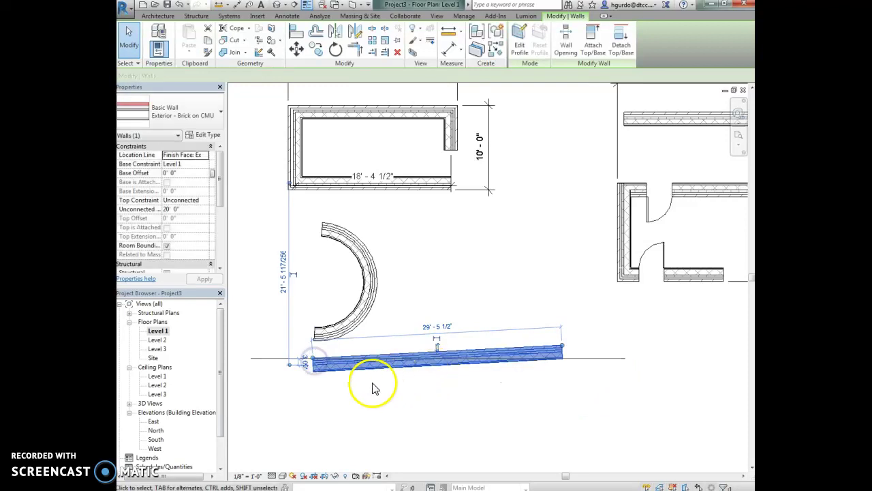